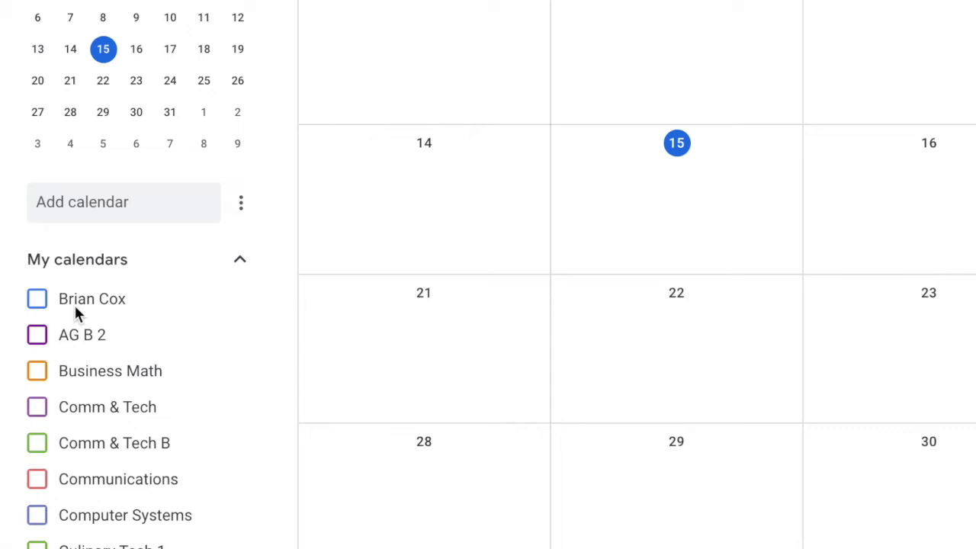
Step: Create a new calendar named Demo and return to the month view
left_click(241, 208)
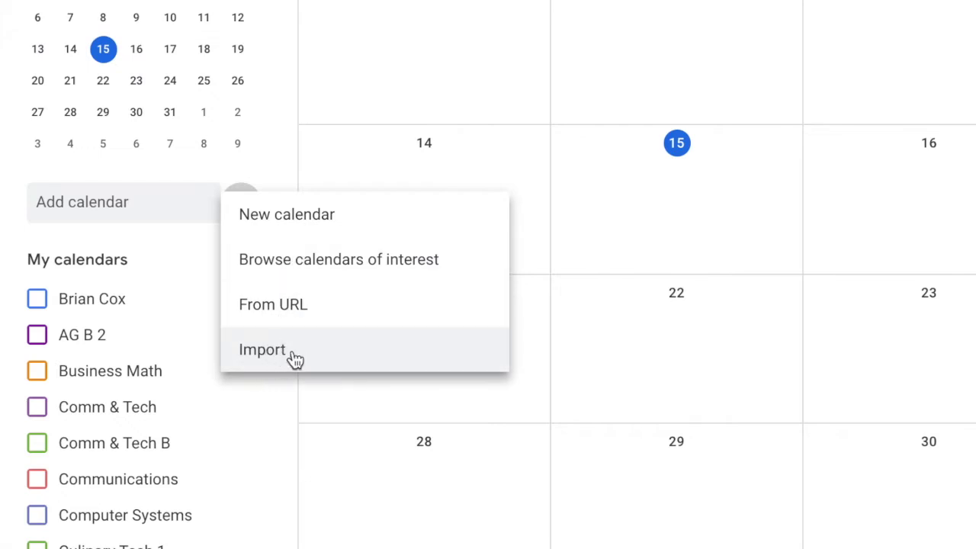
left_click(303, 227)
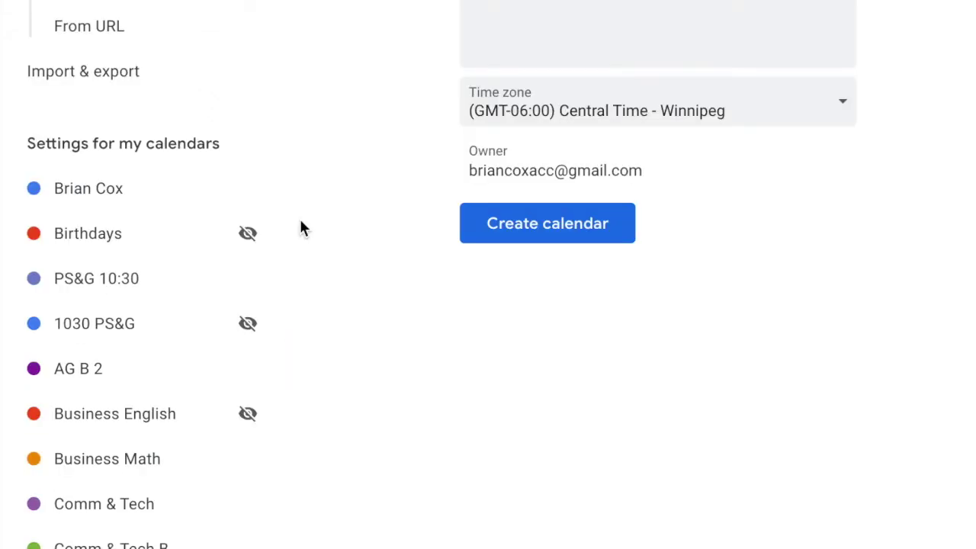
type("Demo")
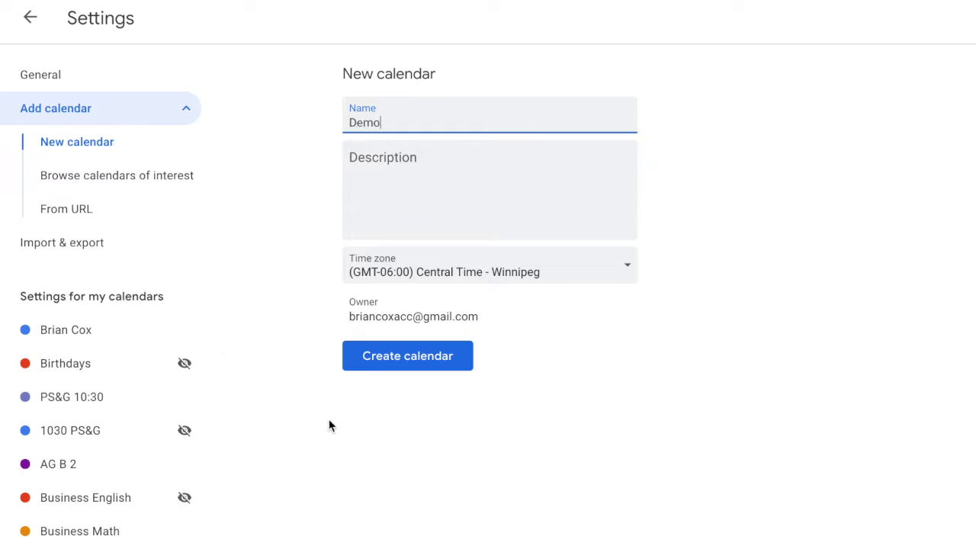
left_click(416, 364)
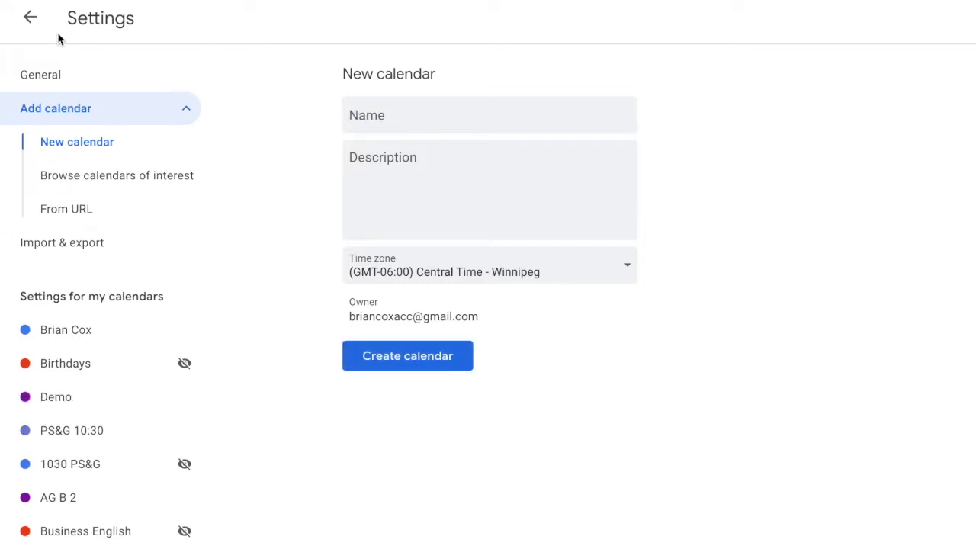
left_click(30, 19)
Step: Look through the list of personal calendars and locate the Demo calendar
scroll(66, 534, "down", 2)
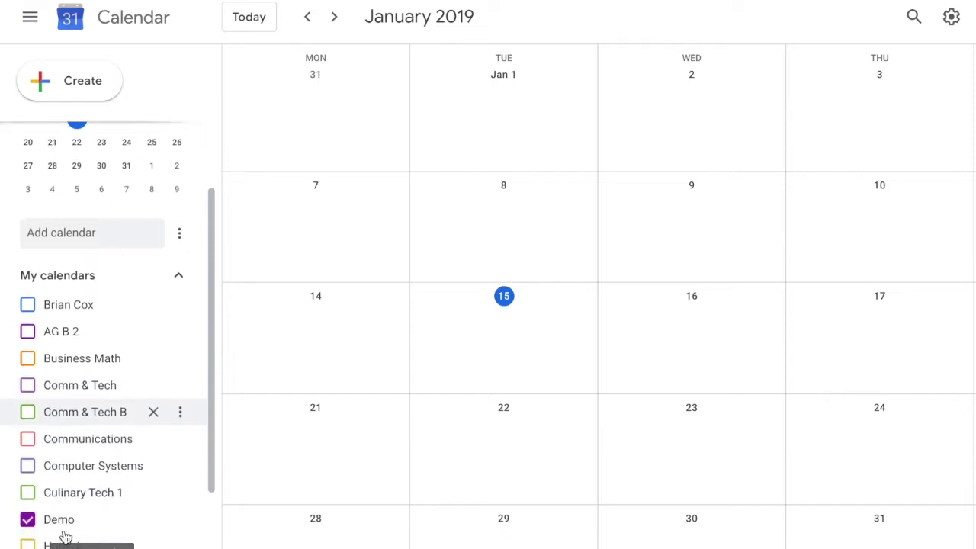
scroll(65, 537, "down", 1)
left_click(28, 531)
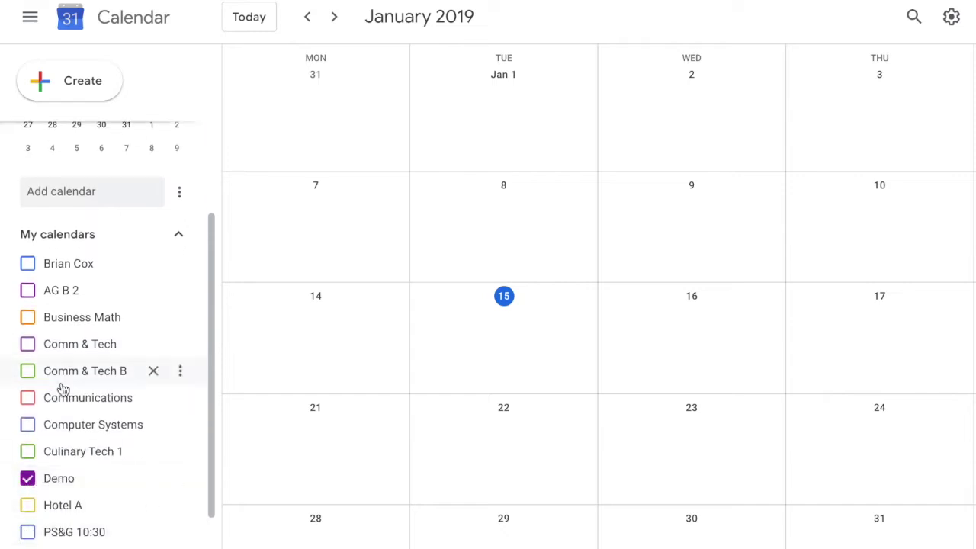
scroll(76, 407, "up", 2)
scroll(76, 407, "down", 4)
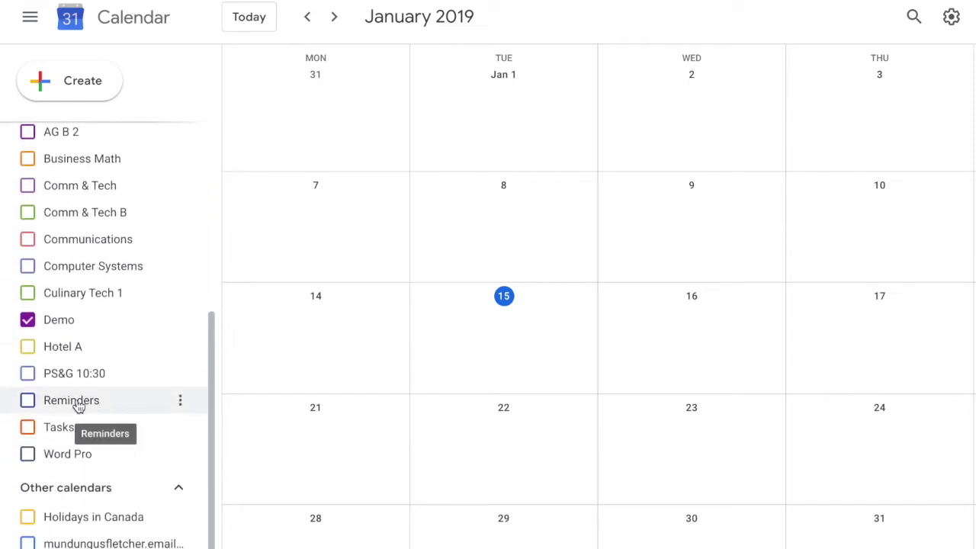
scroll(61, 335, "up", 3)
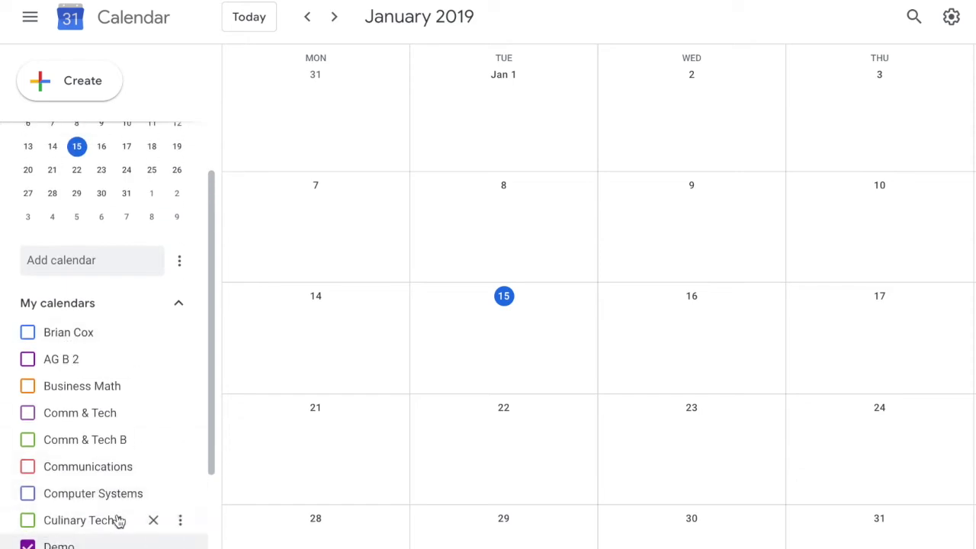
scroll(163, 506, "down", 2)
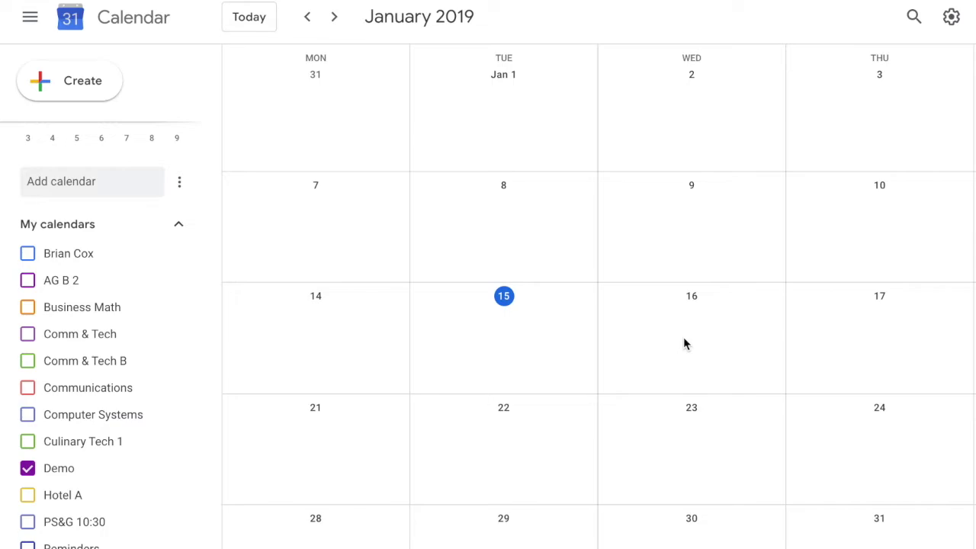
Step: Open and discard a new event on January 16, 2019, and turn on the Reminders calendar
left_click(654, 328)
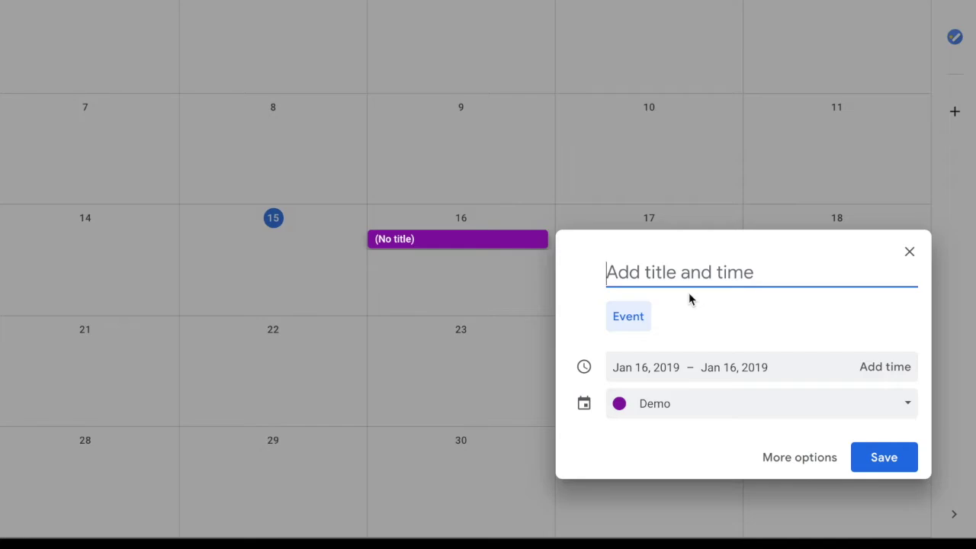
left_click(914, 254)
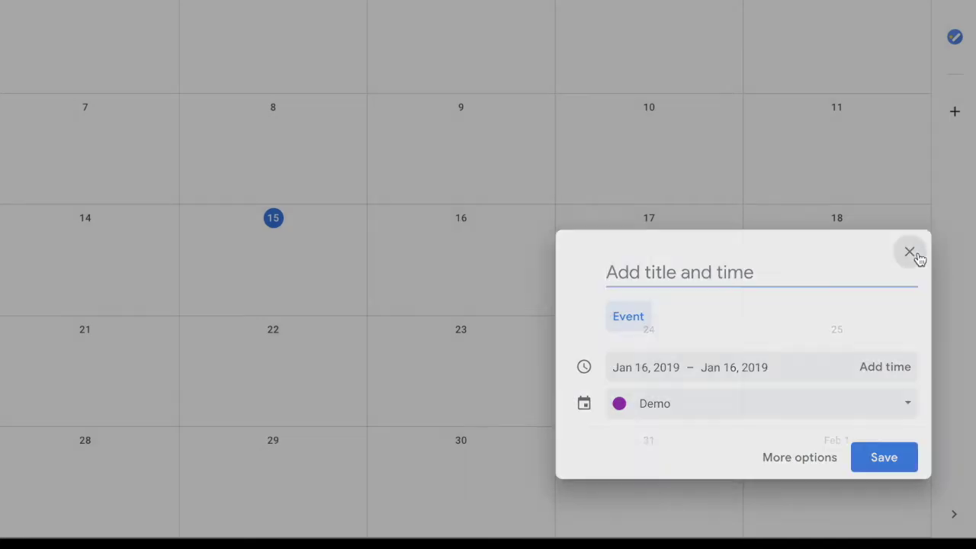
scroll(266, 361, "down", 1)
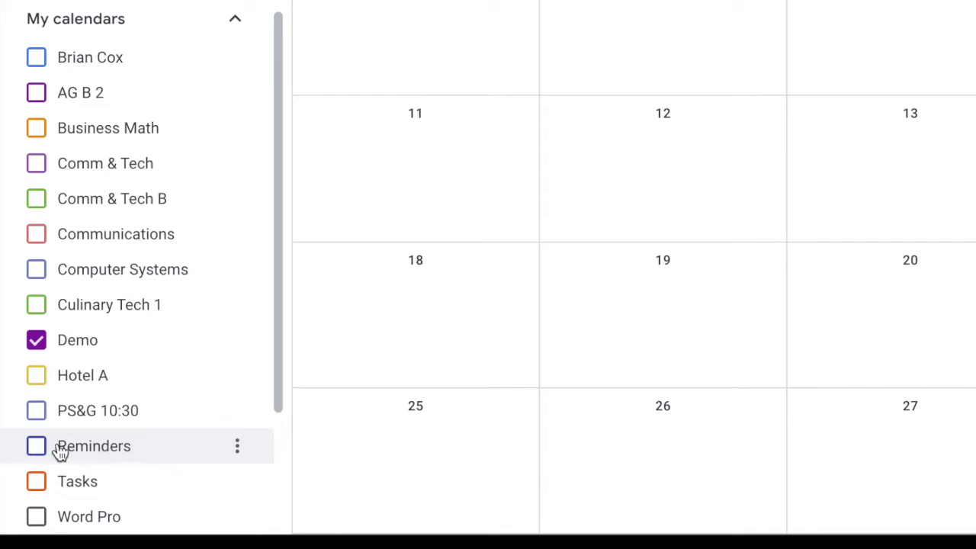
left_click(37, 447)
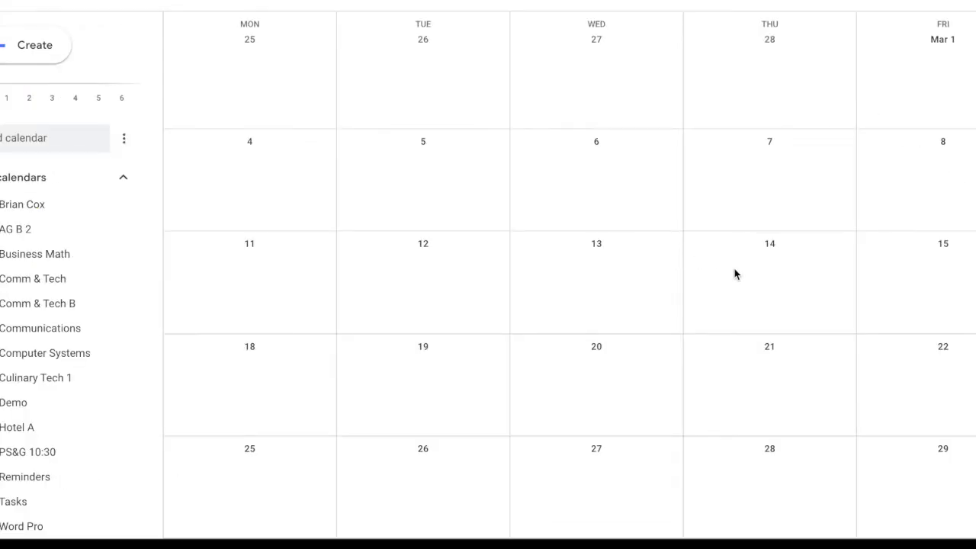
Step: Save a 1:00pm reminder titled "Pay for Lessons" on March 14, 2019, instead of an all-day one, and view its details
left_click(736, 274)
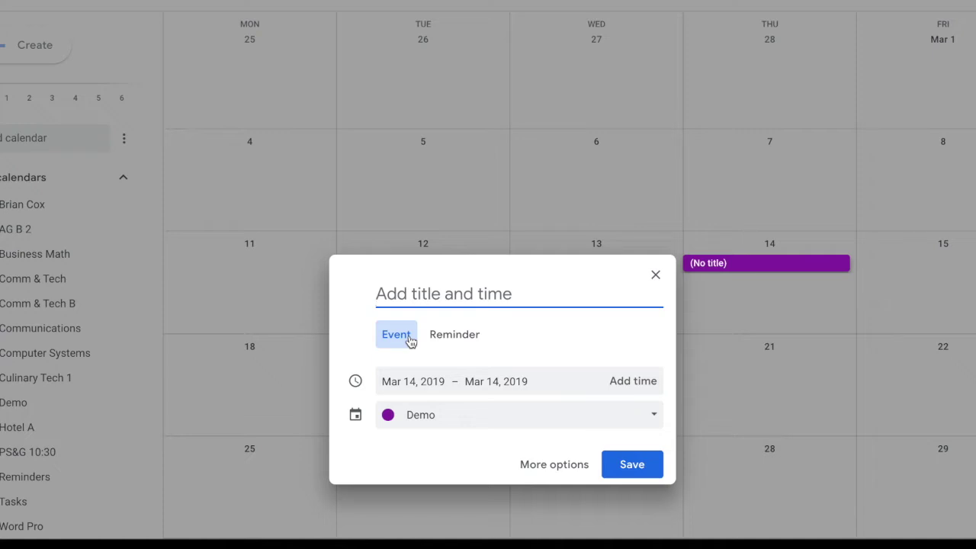
left_click(456, 335)
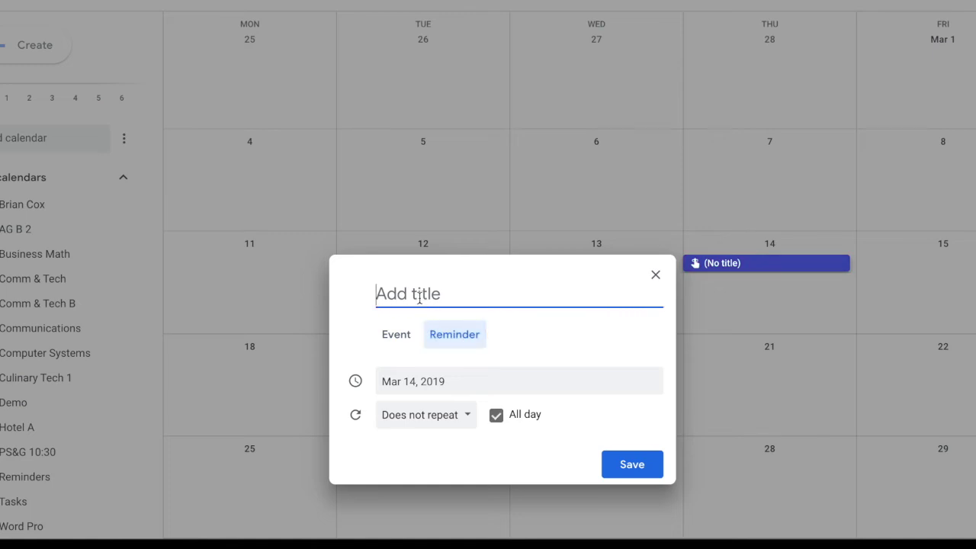
type("Pay for ")
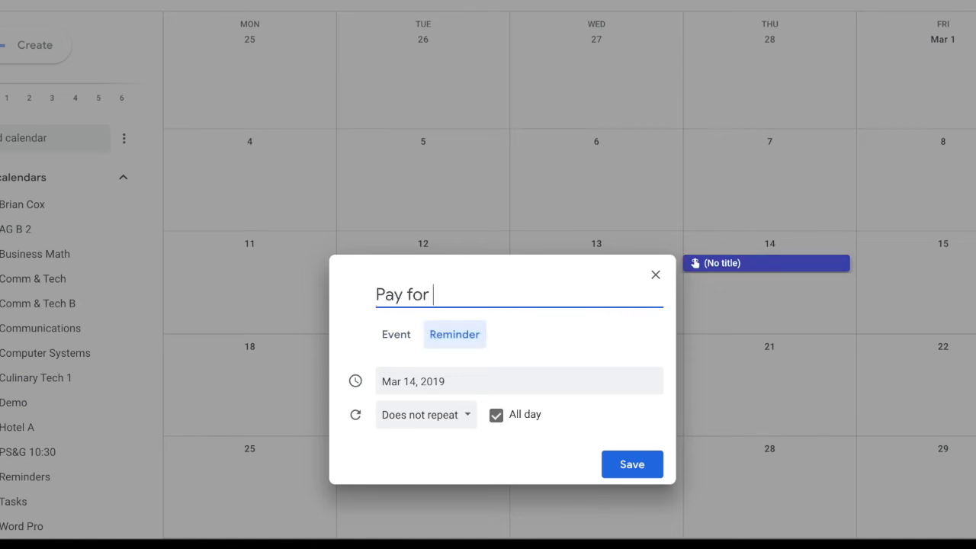
type("Lessons")
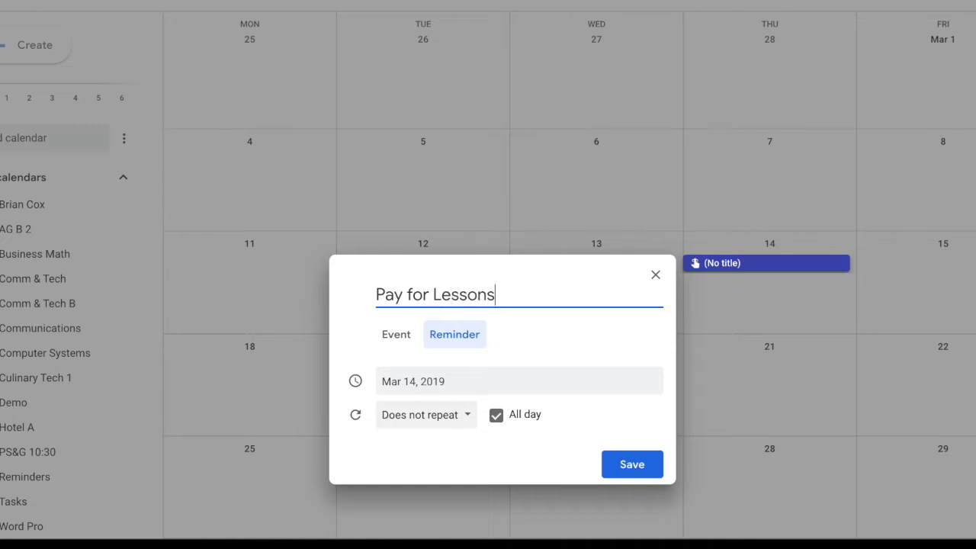
left_click(460, 413)
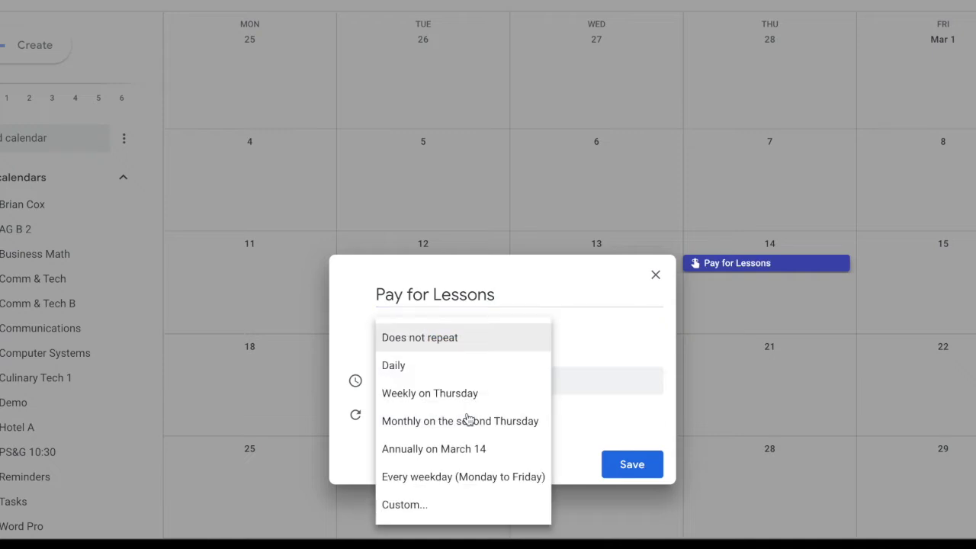
left_click(589, 409)
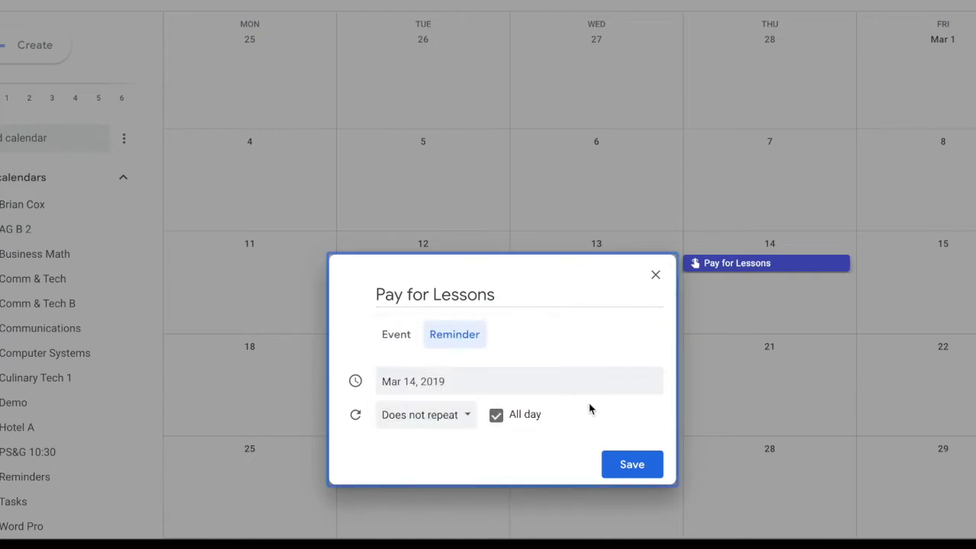
left_click(496, 415)
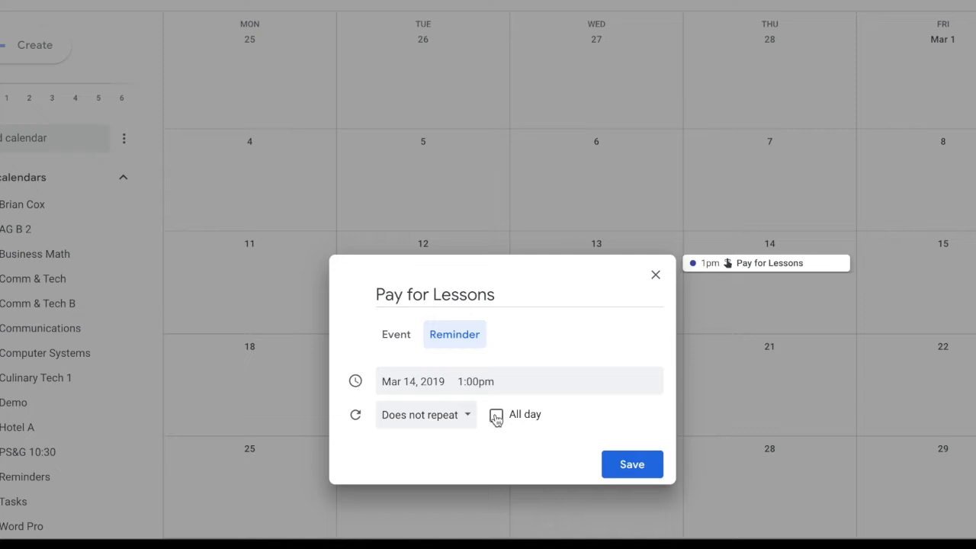
left_click(624, 469)
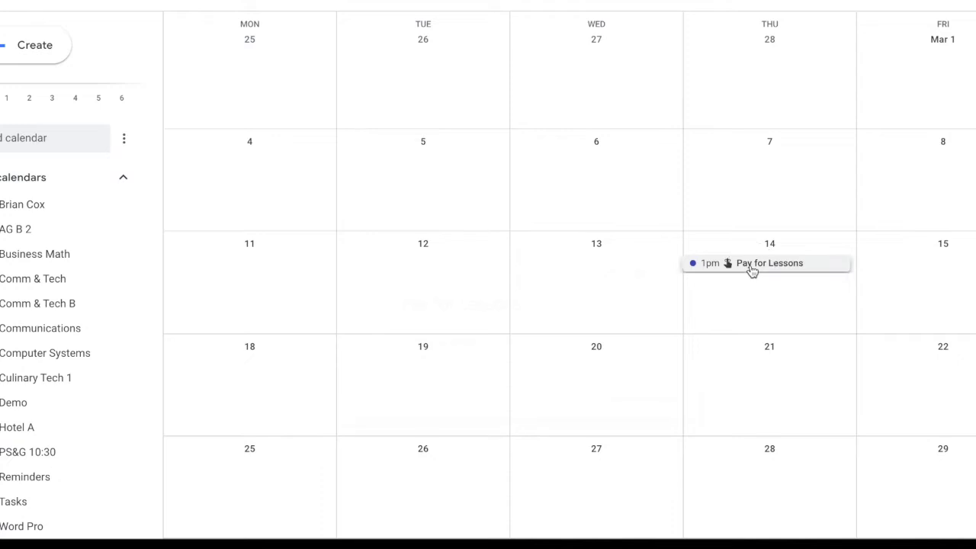
left_click(752, 270)
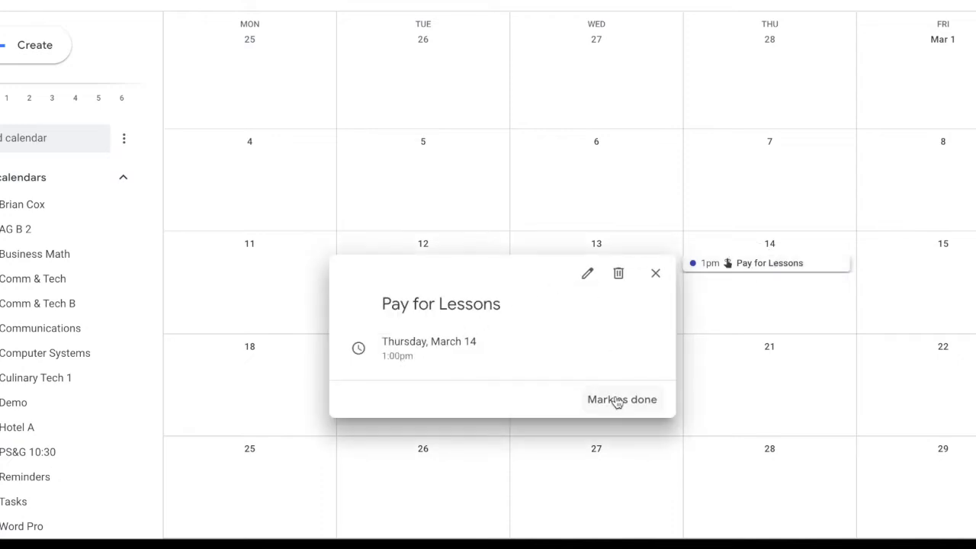
left_click(655, 273)
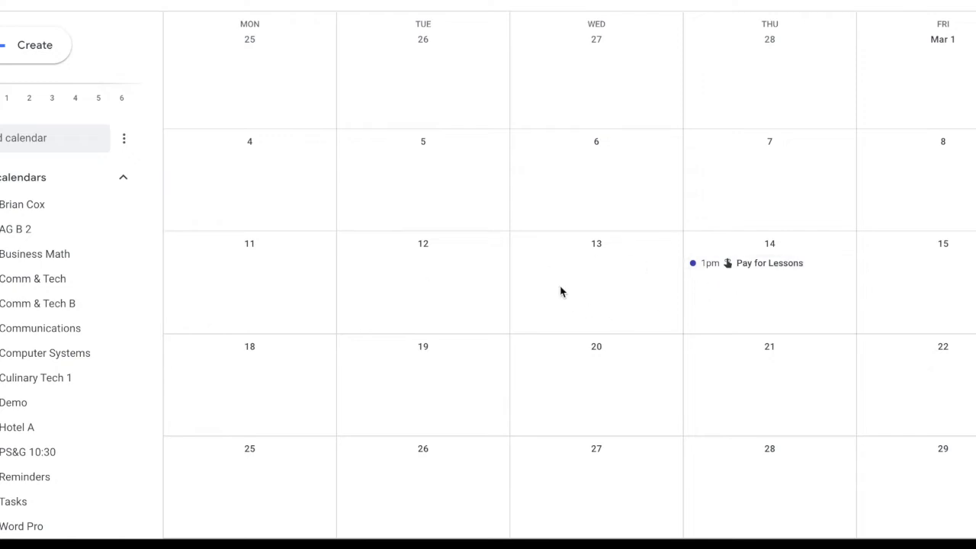
Step: Start an event on March 13, 2019, titled "Meet With" plus the contact's first name, and open its full details
left_click(589, 275)
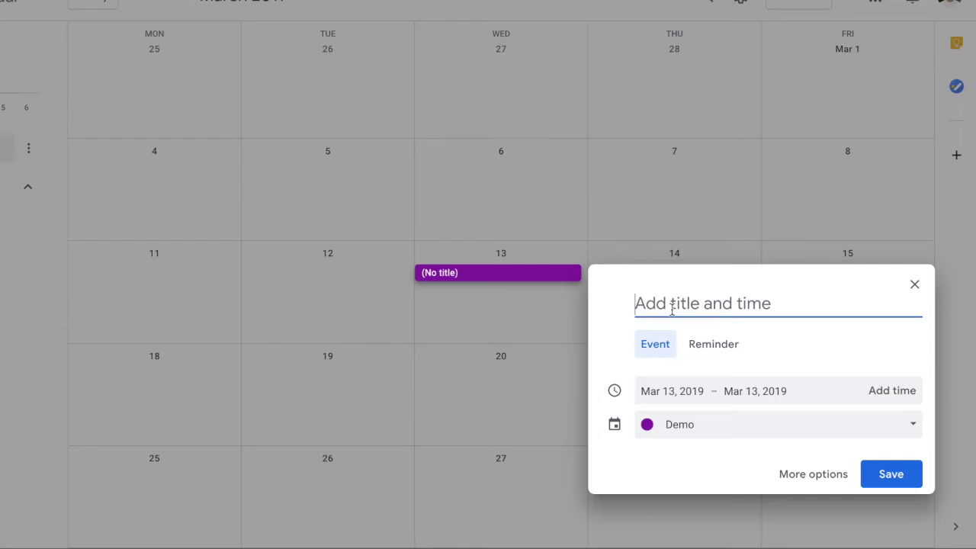
type("Me")
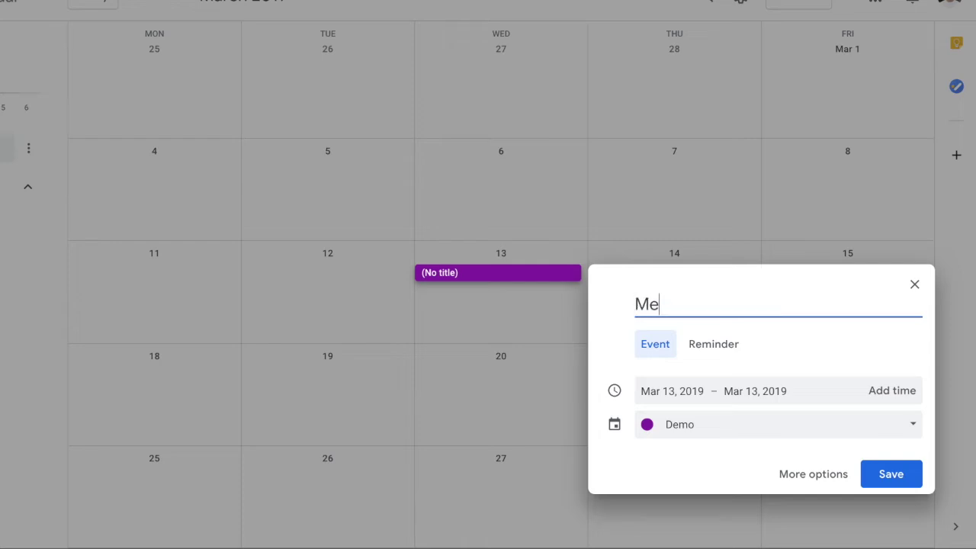
type("et With Jason")
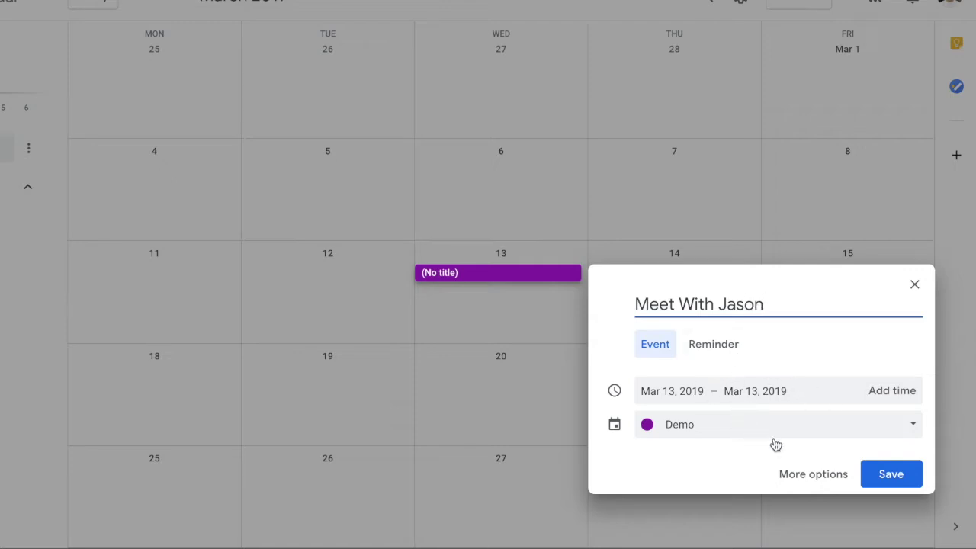
left_click(797, 474)
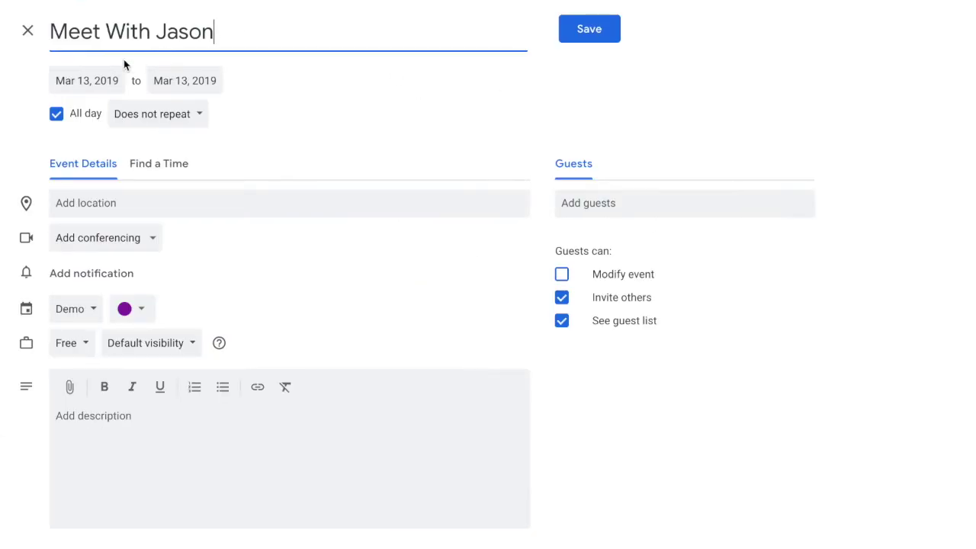
Step: Make the March 13 meeting a timed event instead of all-day and set its start time to 10:15am
left_click(56, 115)
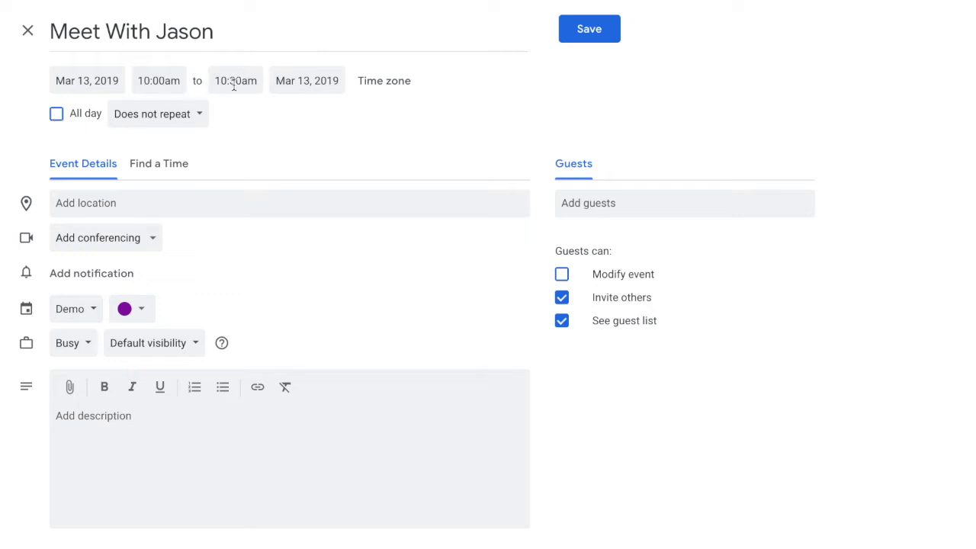
left_click(150, 80)
left_click(154, 81)
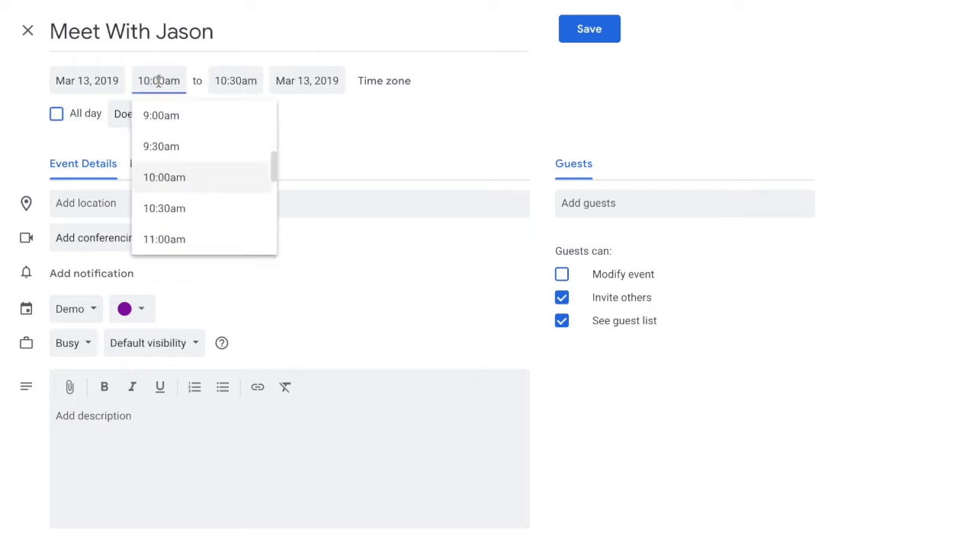
double_click(162, 81)
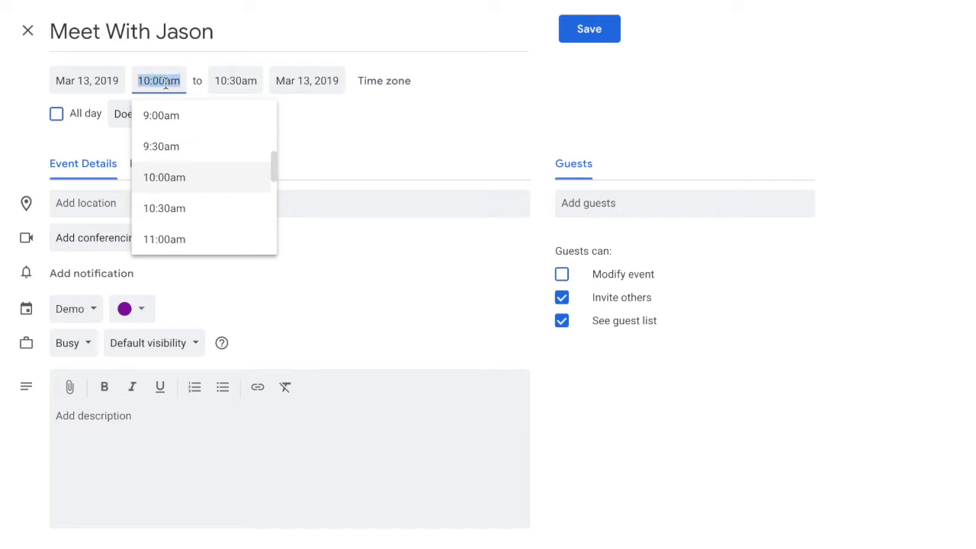
left_click(162, 82)
key("BackSpace")
key("BackSpace")
type("15")
key("Return")
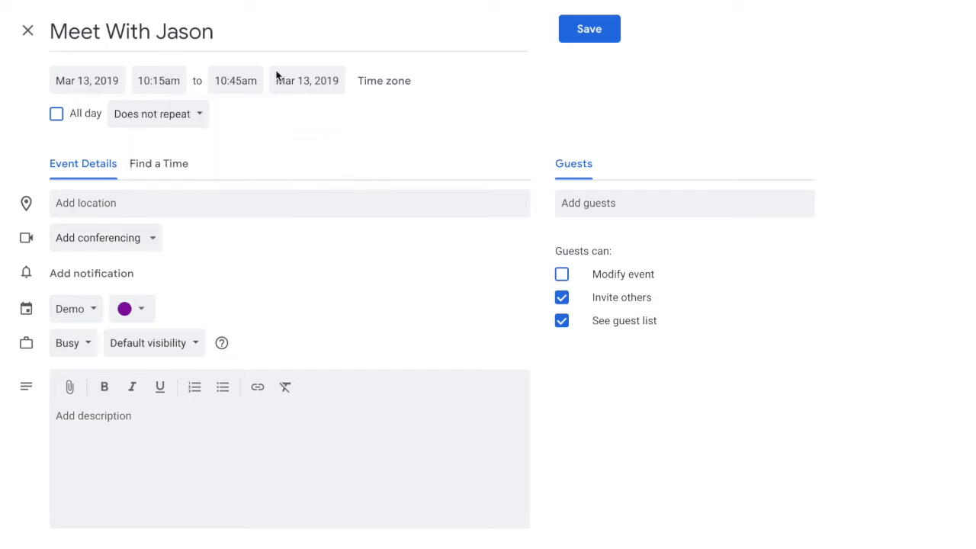
left_click(200, 116)
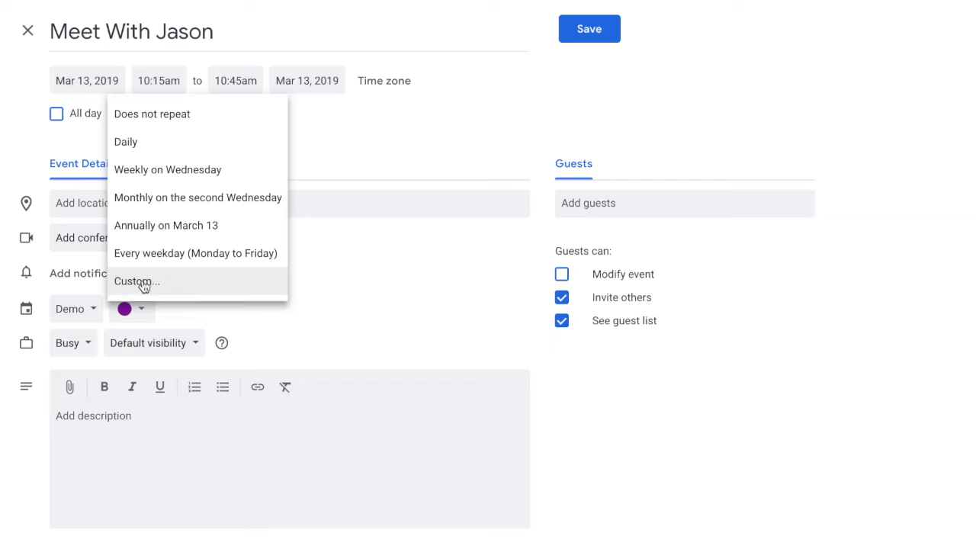
left_click(365, 119)
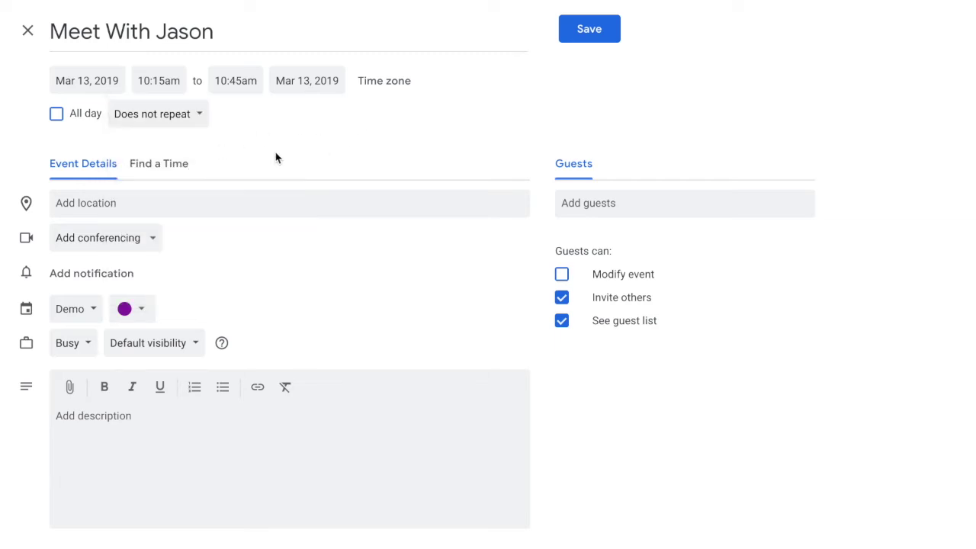
Step: Set the meeting's location to the McDonald's on Richmond Avenue in Brandon, Manitoba
left_click(80, 202)
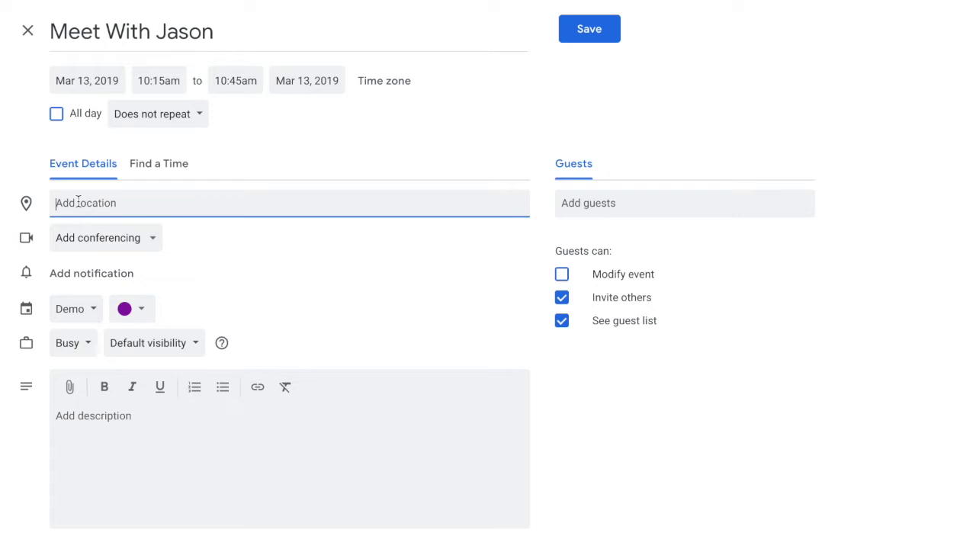
type("McDonald")
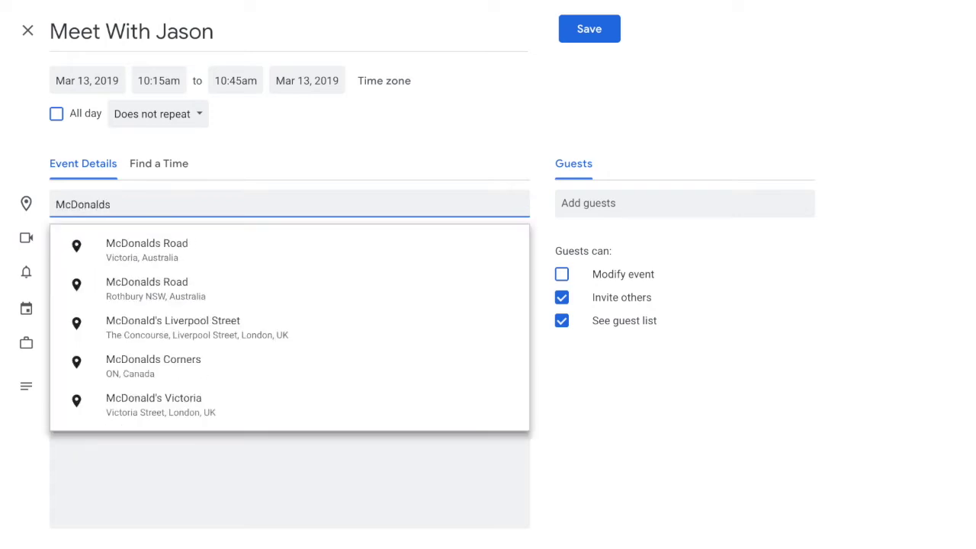
type("s")
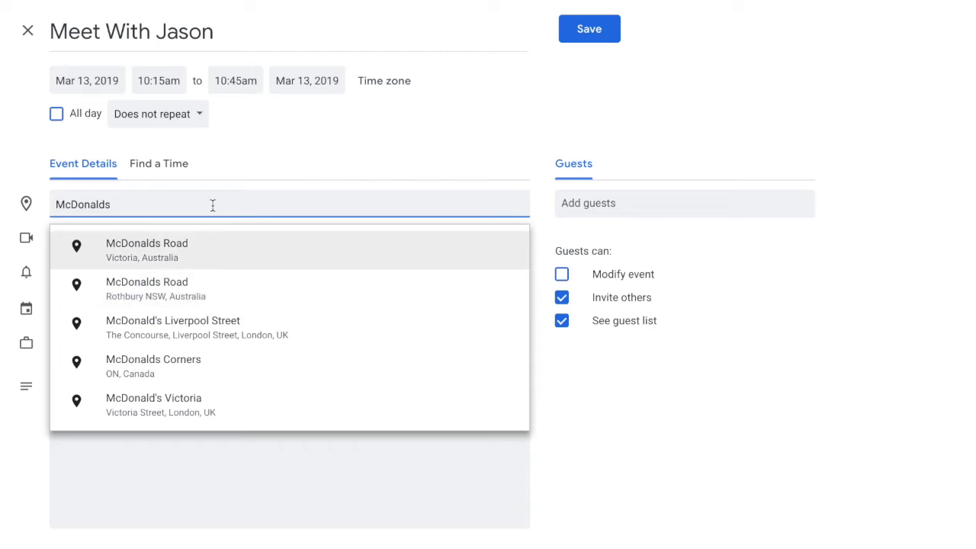
type(" Brandon")
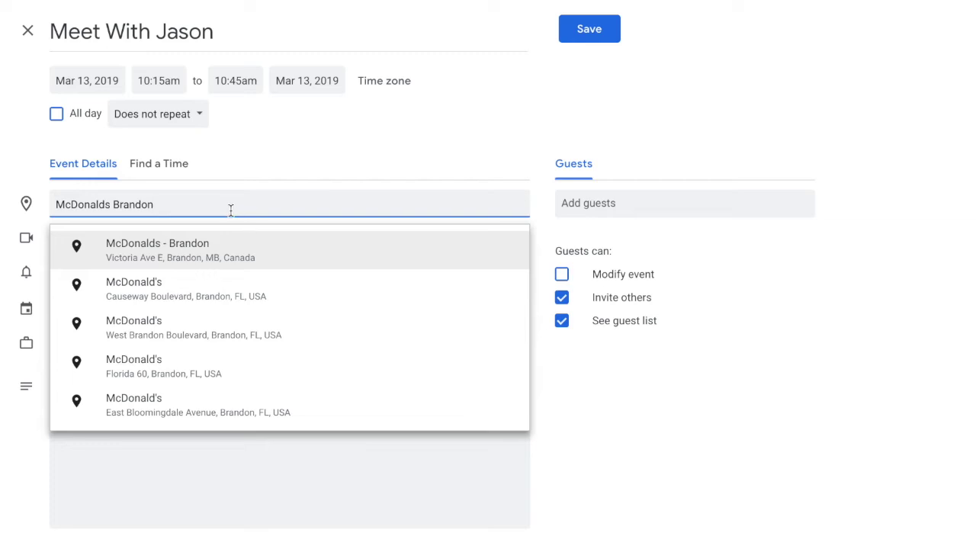
type("Brandon,")
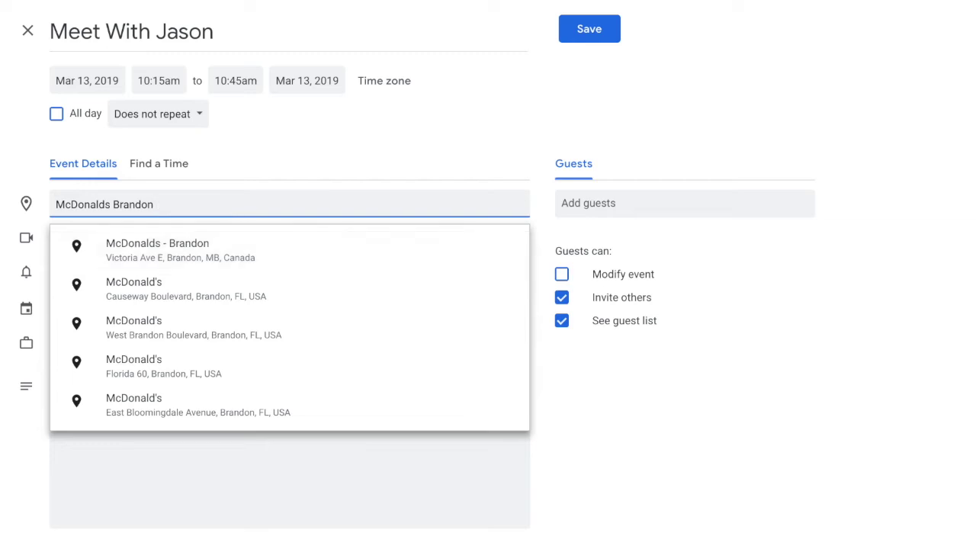
type(" Manitoba")
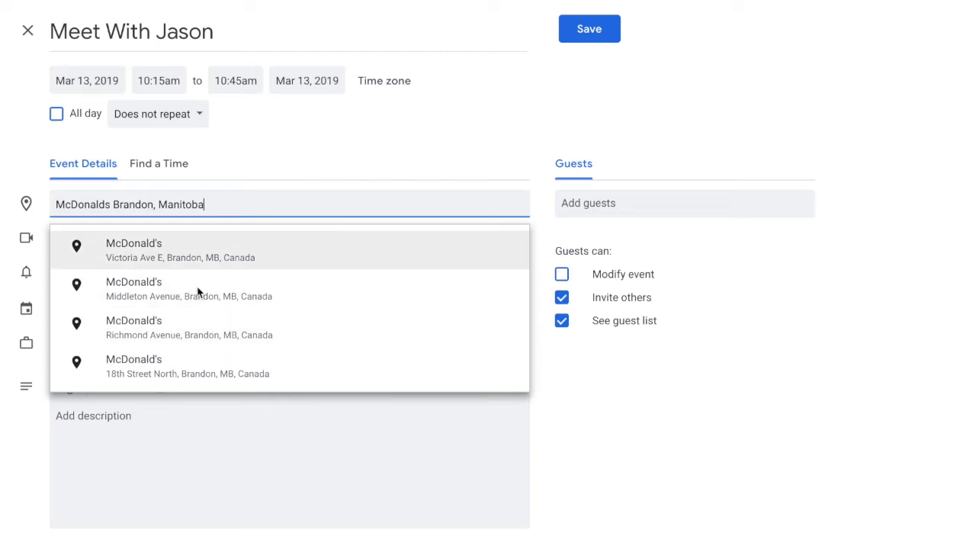
left_click(142, 322)
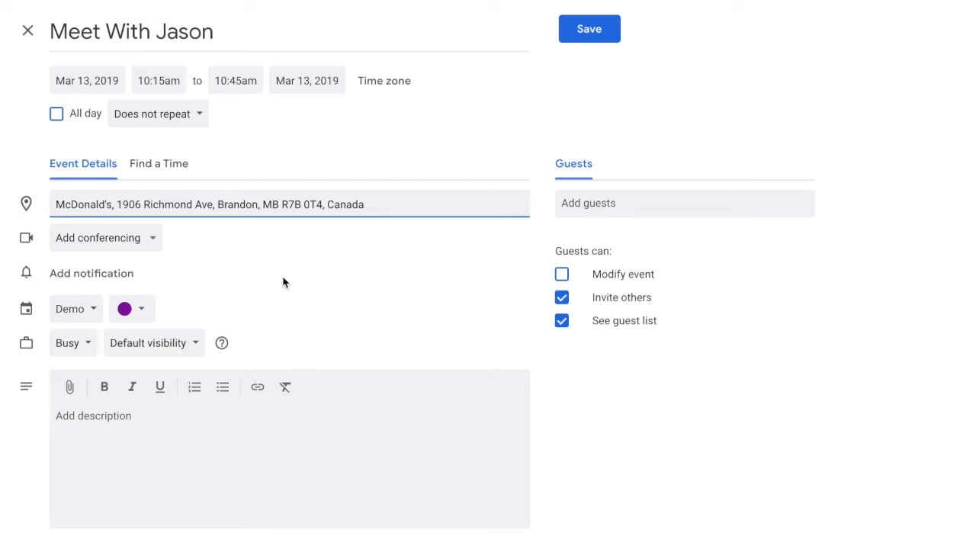
Step: Add an email notification 10 minutes before the meeting
left_click(88, 275)
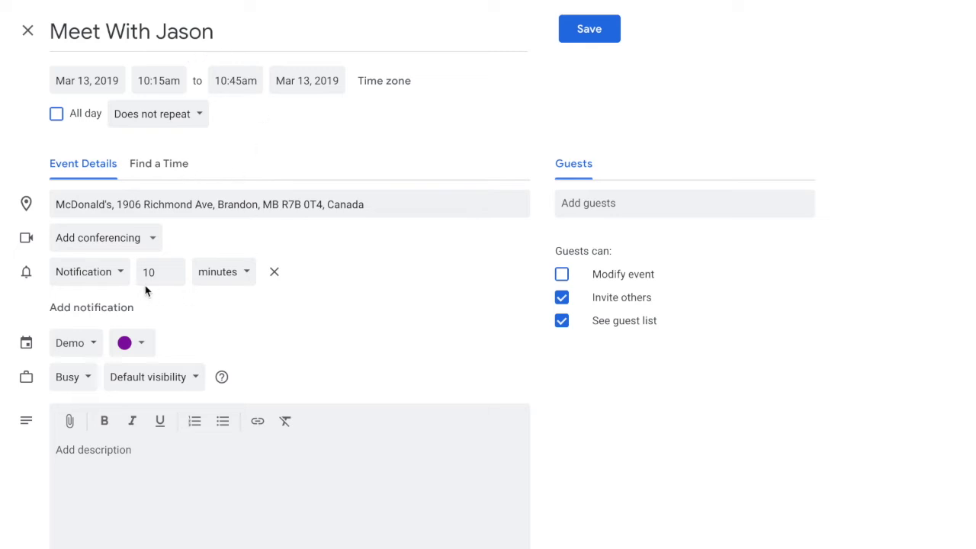
left_click(119, 276)
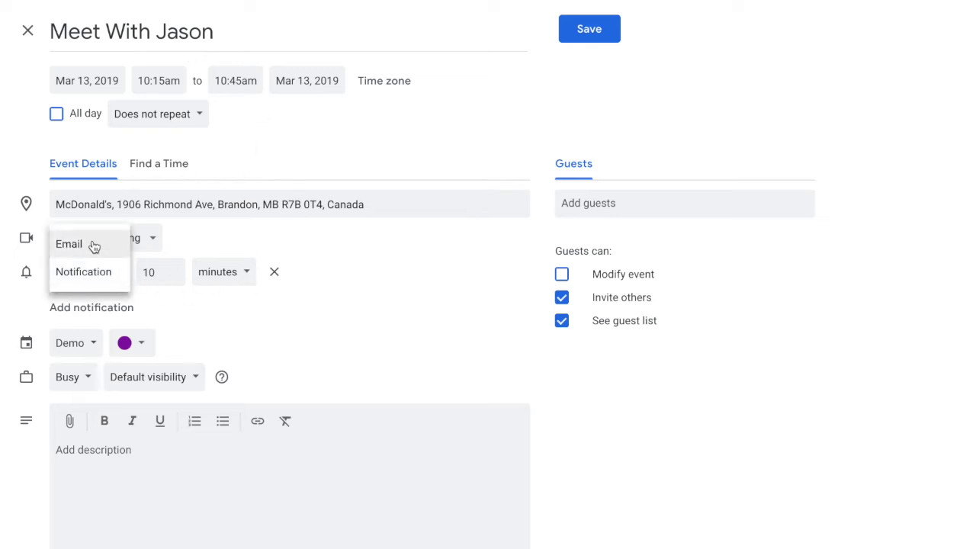
left_click(234, 331)
left_click(98, 272)
left_click(83, 246)
left_click(215, 276)
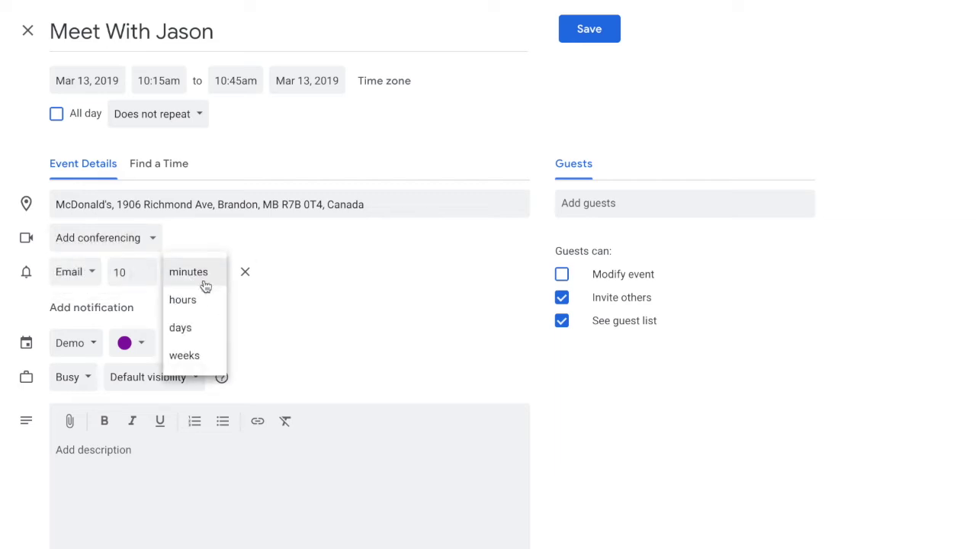
left_click(355, 300)
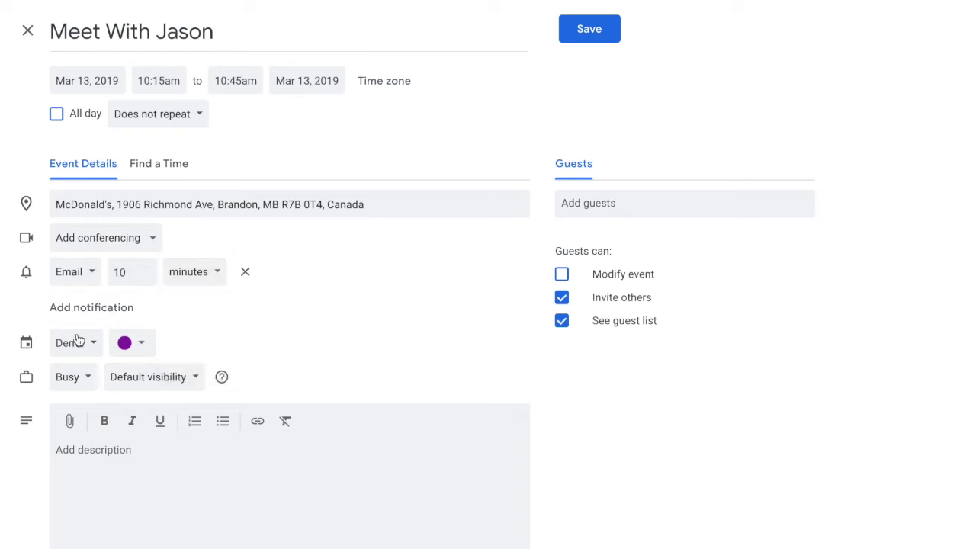
left_click(86, 384)
left_click(86, 384)
left_click(189, 386)
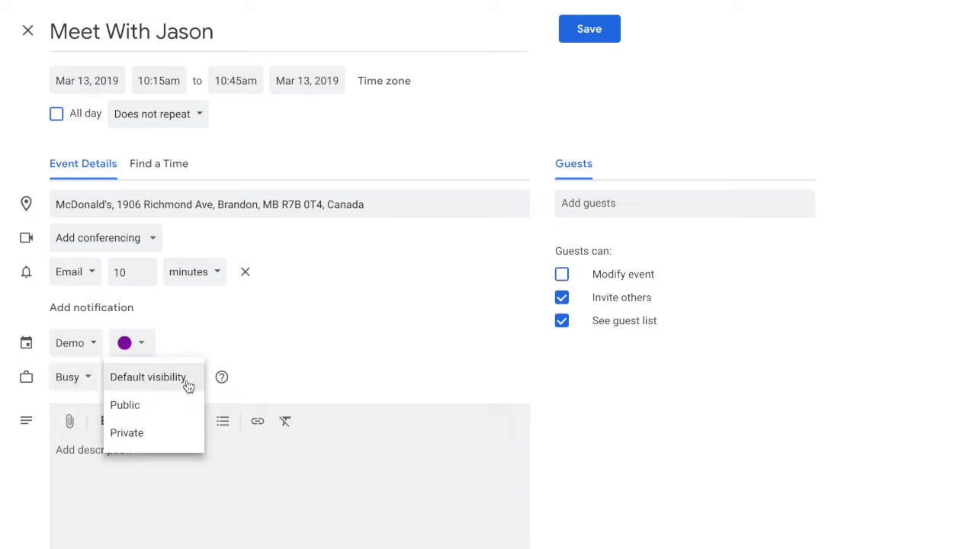
left_click(189, 385)
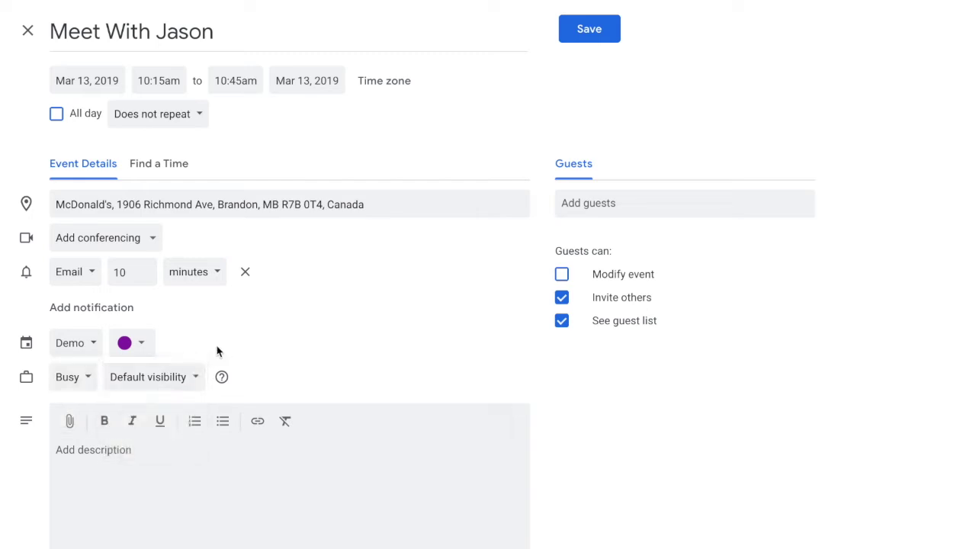
left_click(90, 383)
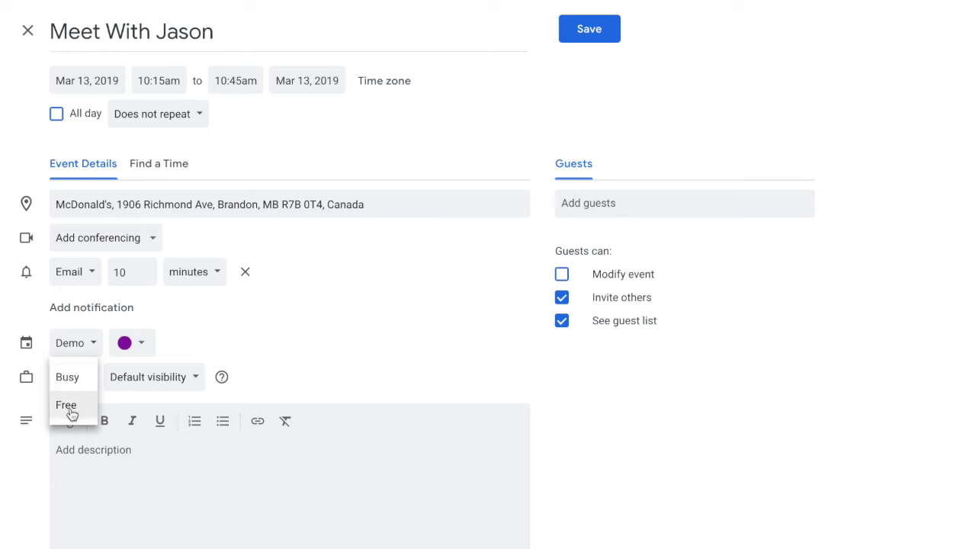
left_click(80, 379)
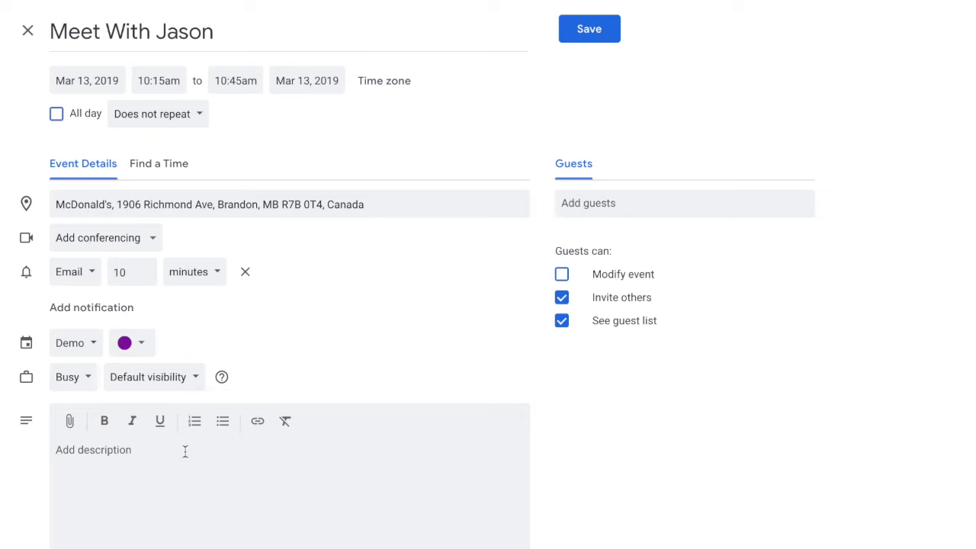
Step: Write a description greeting the contact by first name, followed by "Don't forget to bring a pencil to the meeting."
type("Hi Jason,")
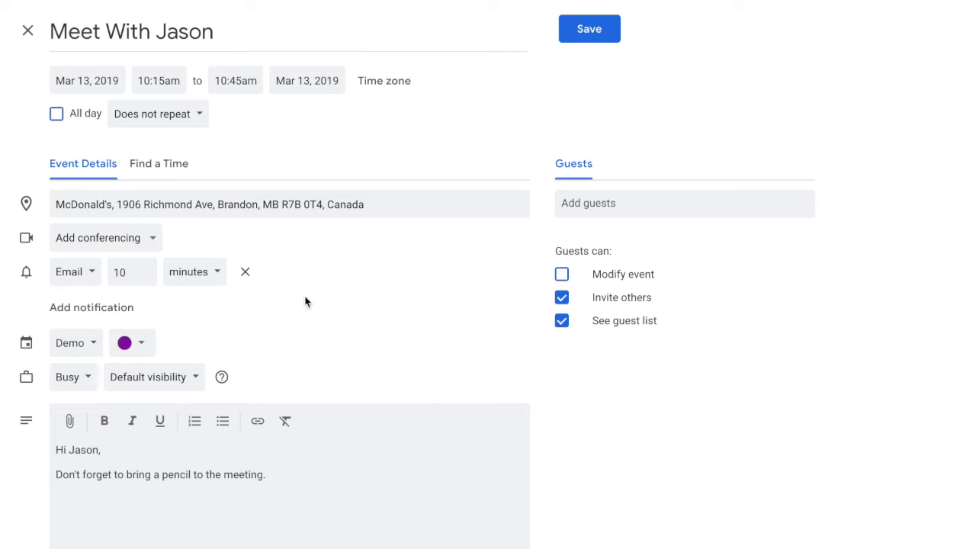
left_click(603, 203)
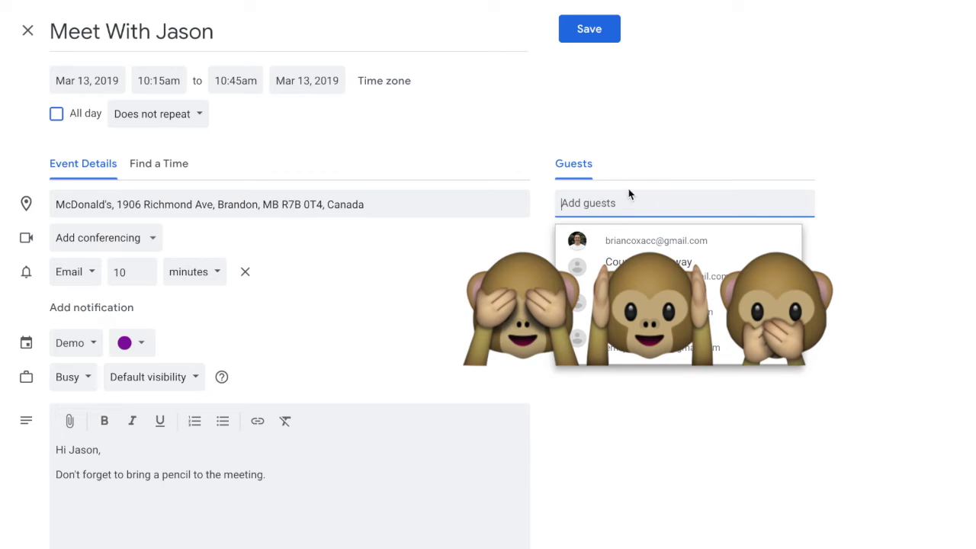
left_click(406, 316)
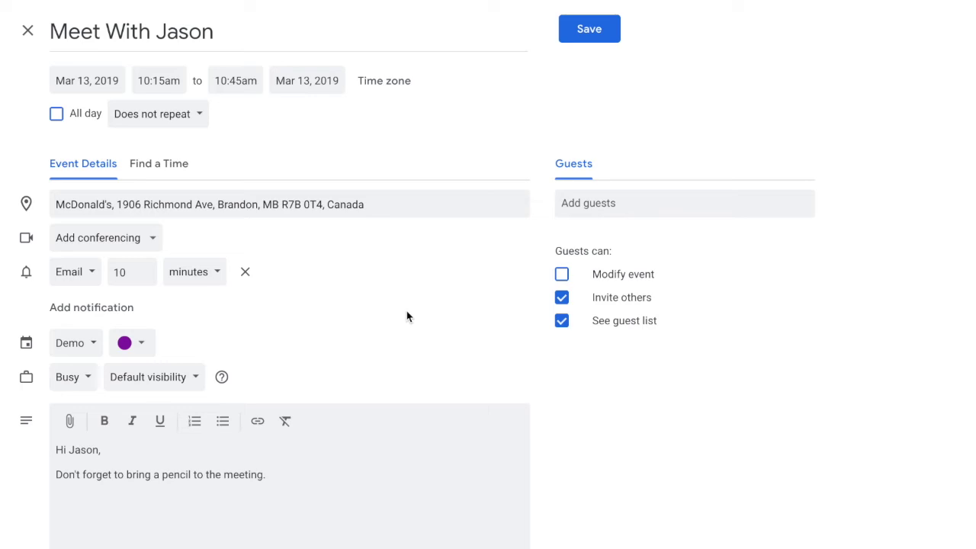
Step: Change the event's title to "Meeting"
double_click(190, 30)
left_click(218, 30)
left_click_drag(216, 31, 114, 34)
key("BackSpace")
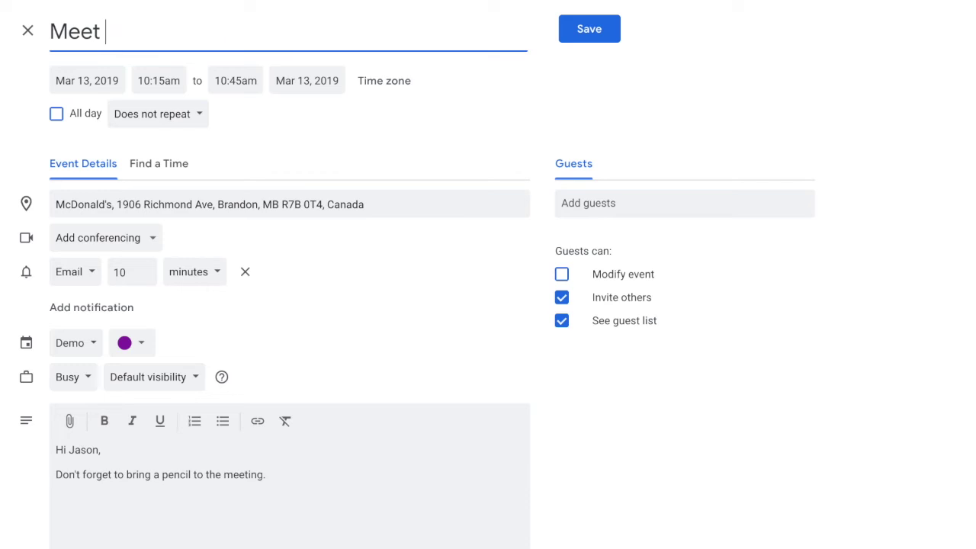
type("ing")
Step: Invite three guests to the meeting by looking up their contact names
left_click(599, 200)
type("romil")
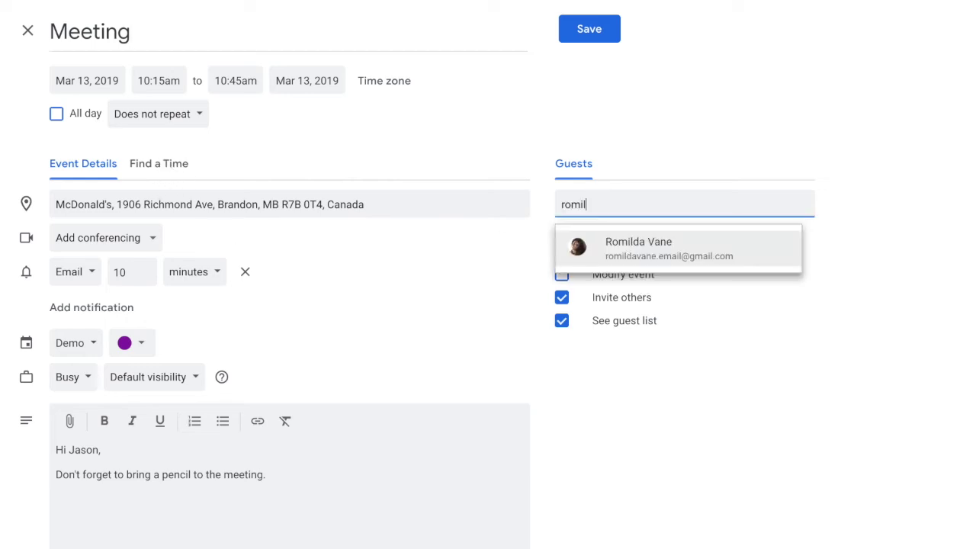
left_click(624, 244)
type("mundun")
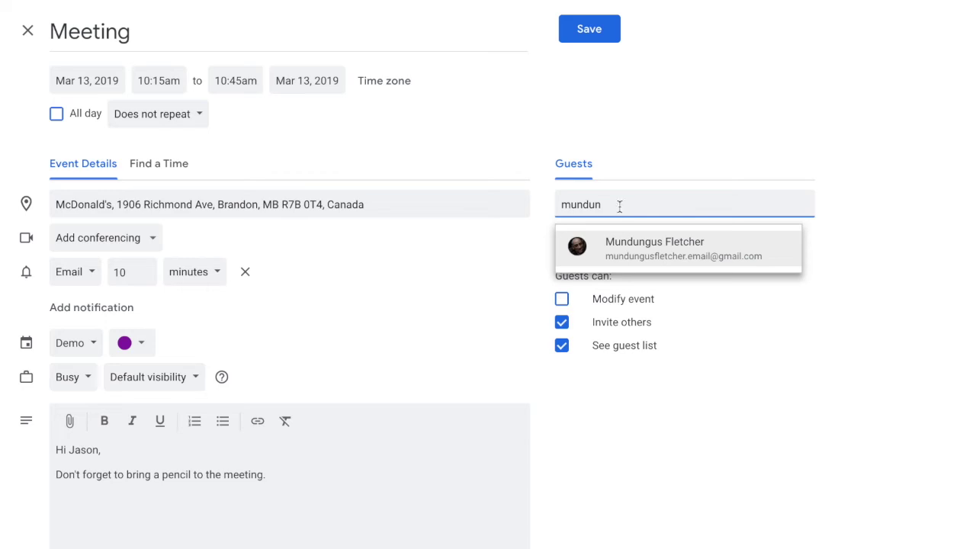
left_click(619, 243)
type("anto")
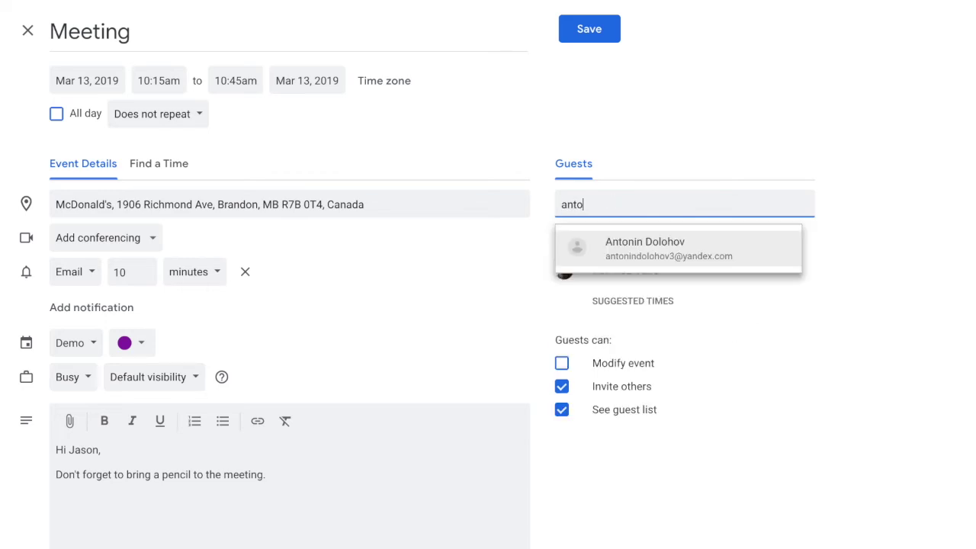
left_click(652, 244)
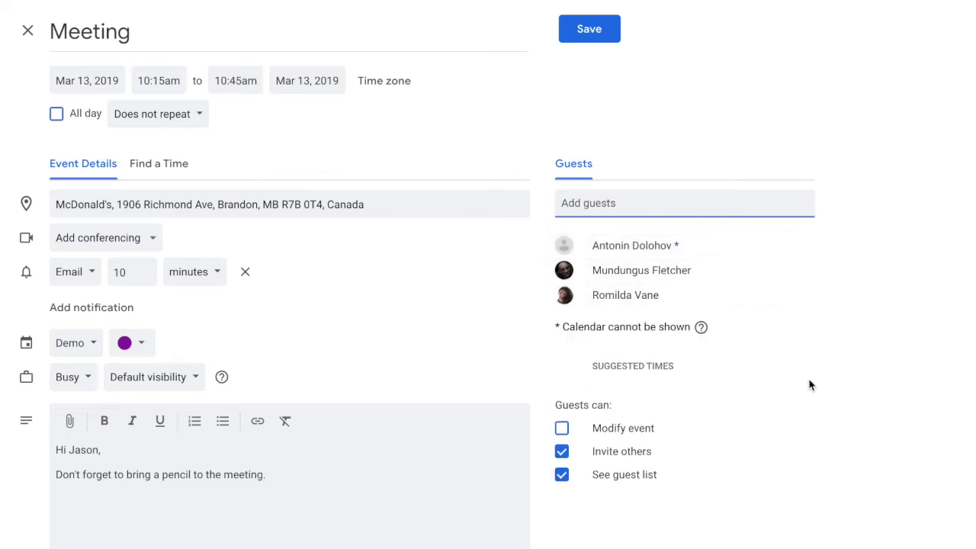
Step: Open the guests' schedules for finding a time and compare their availability on March 13 and 14, 2019
left_click(155, 169)
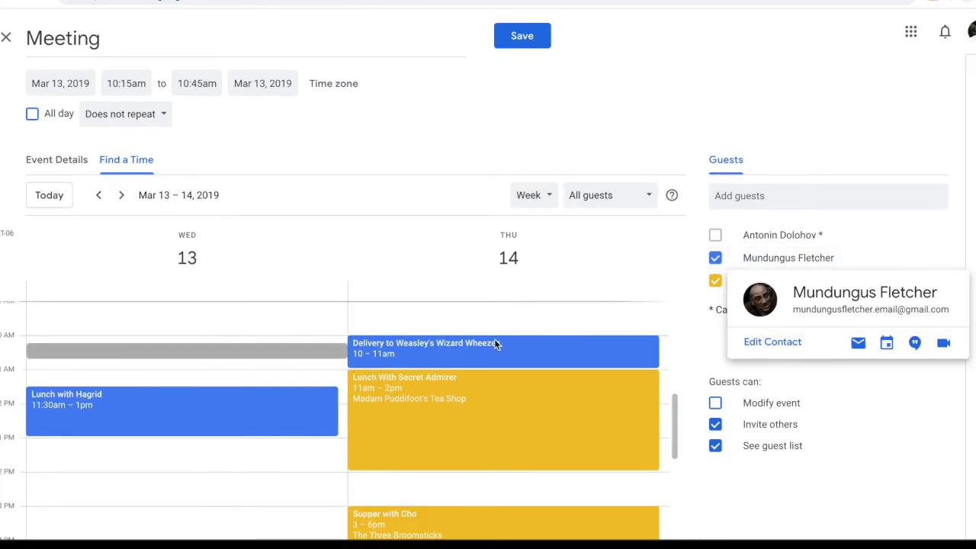
mouse_move(557, 396)
scroll(492, 373, "down", 2)
scroll(492, 373, "up", 1)
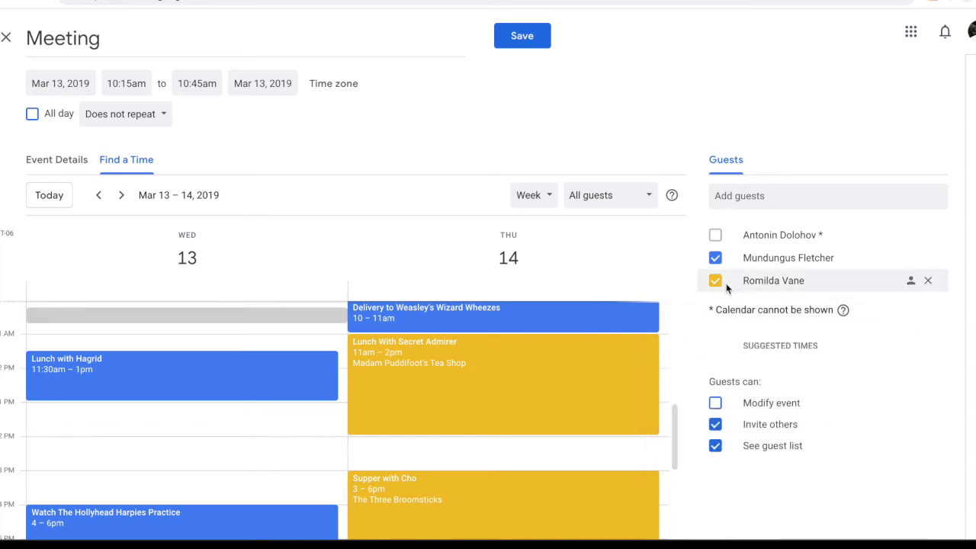
scroll(415, 432, "down", 2)
scroll(416, 435, "up", 1)
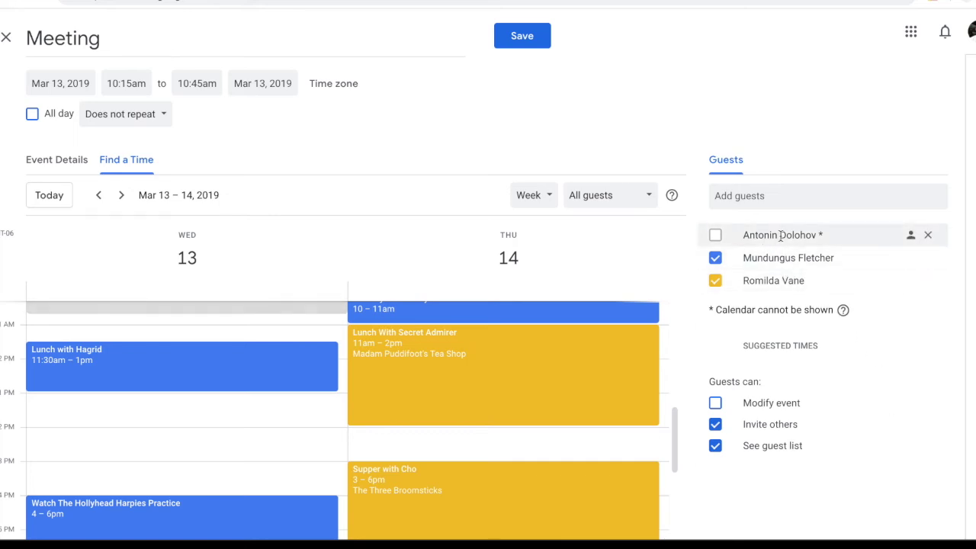
mouse_move(776, 236)
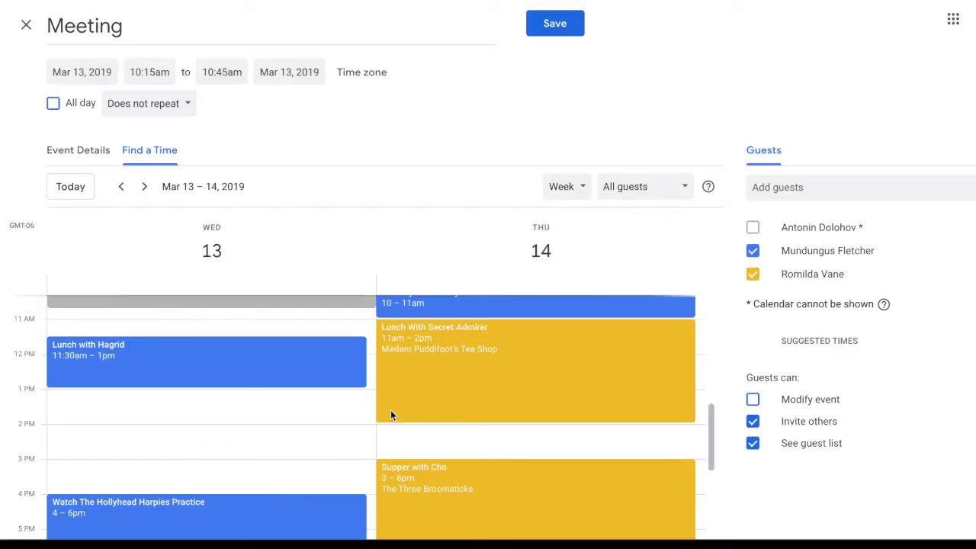
mouse_move(420, 397)
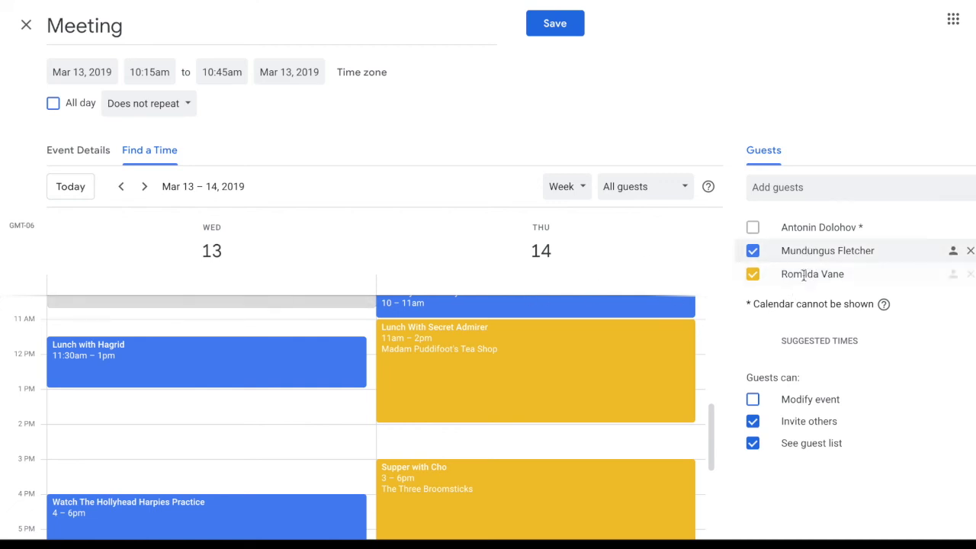
Step: Check the guests' schedules across all hours of March 13 and 14, 2019, and view March 15 and 16
scroll(553, 408, "down", 3)
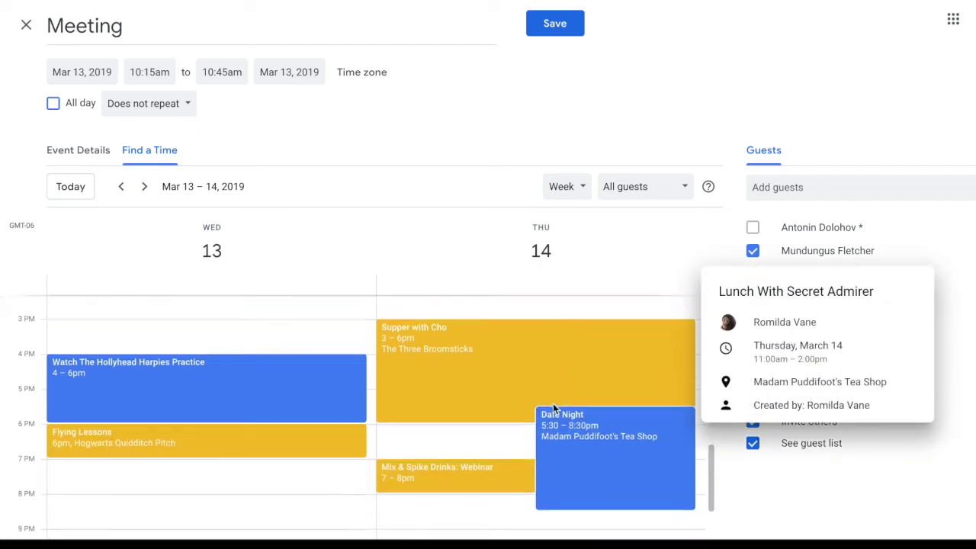
scroll(553, 408, "up", 2)
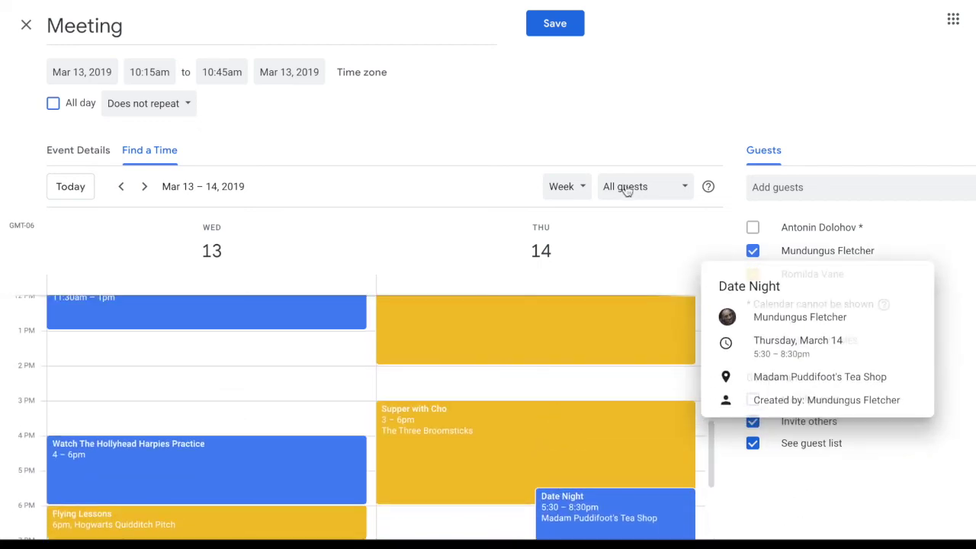
scroll(148, 425, "down", 2)
scroll(148, 425, "up", 5)
scroll(148, 425, "up", 2)
scroll(148, 425, "down", 3)
scroll(148, 425, "up", 4)
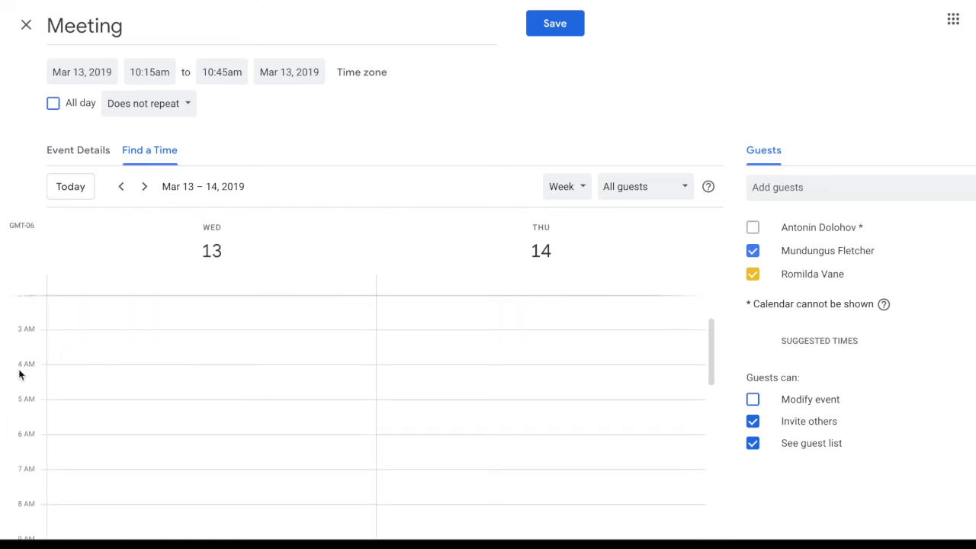
scroll(146, 414, "down", 10)
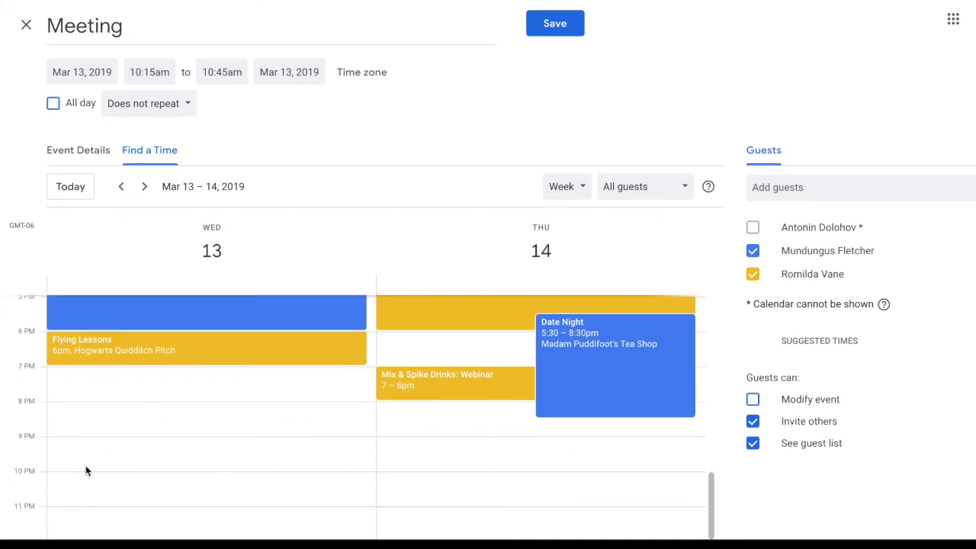
left_click(145, 187)
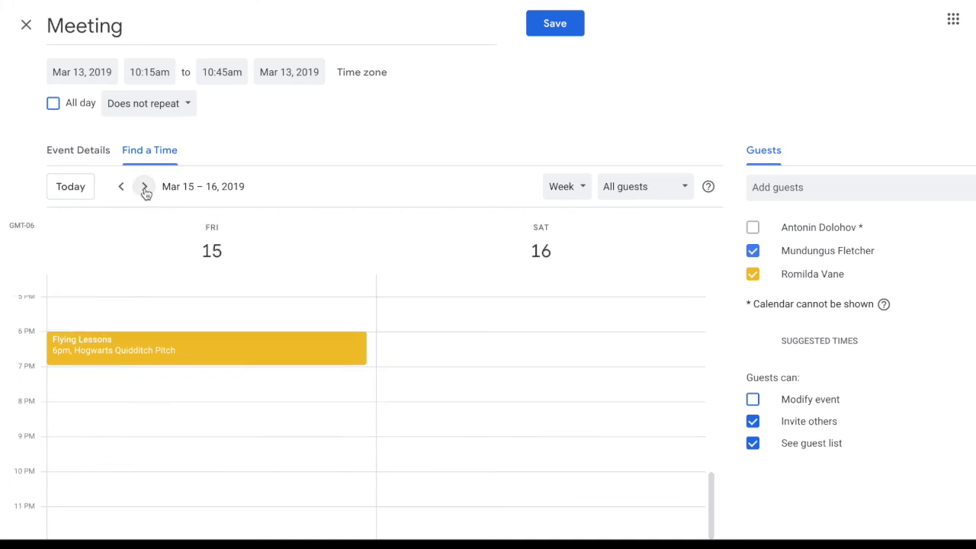
Step: Review the guests' schedules across the daytime and evening hours of March 15 and 16, 2019
scroll(218, 402, "up", 4)
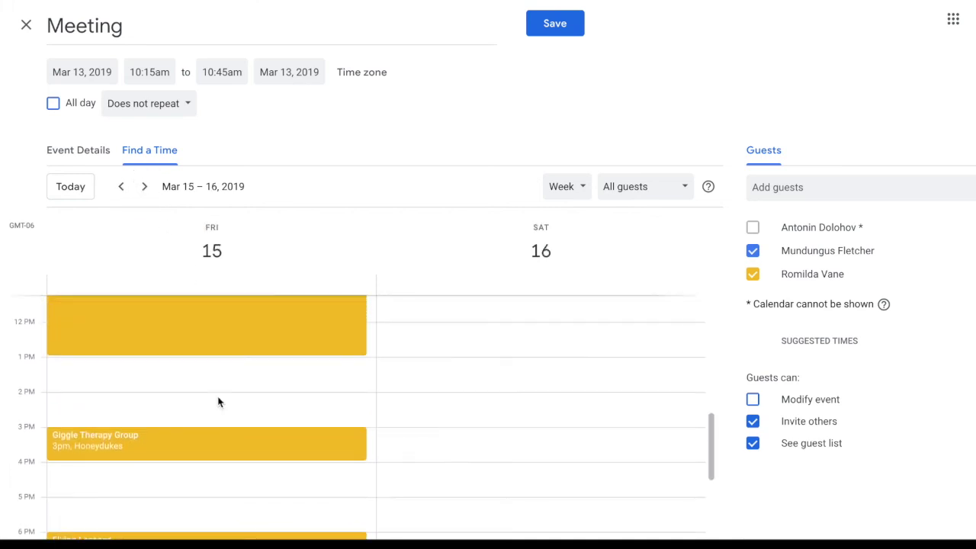
scroll(219, 402, "up", 5)
scroll(218, 402, "down", 5)
scroll(218, 402, "up", 2)
scroll(218, 402, "down", 5)
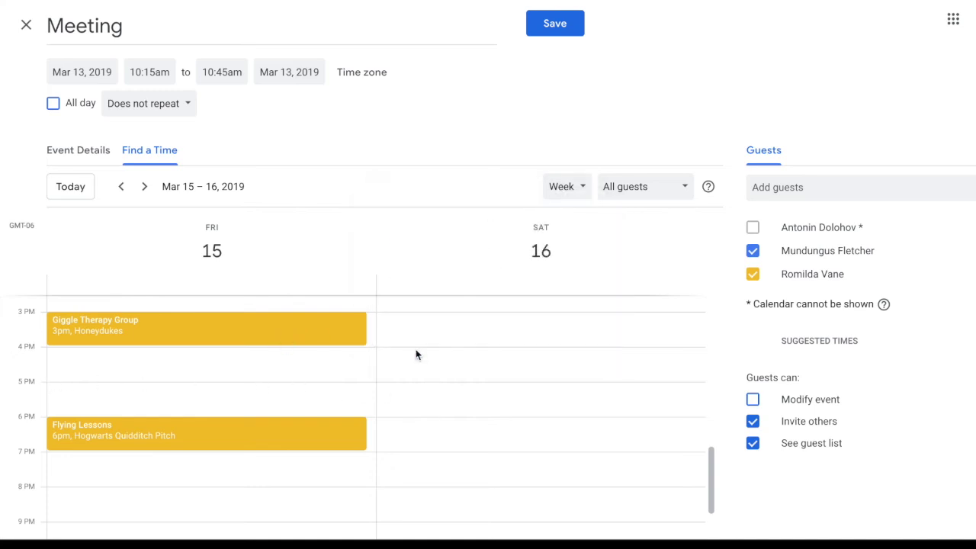
Step: Go back to earlier dates and check the guests' schedules for March 9 to 12, 2019
left_click(121, 187)
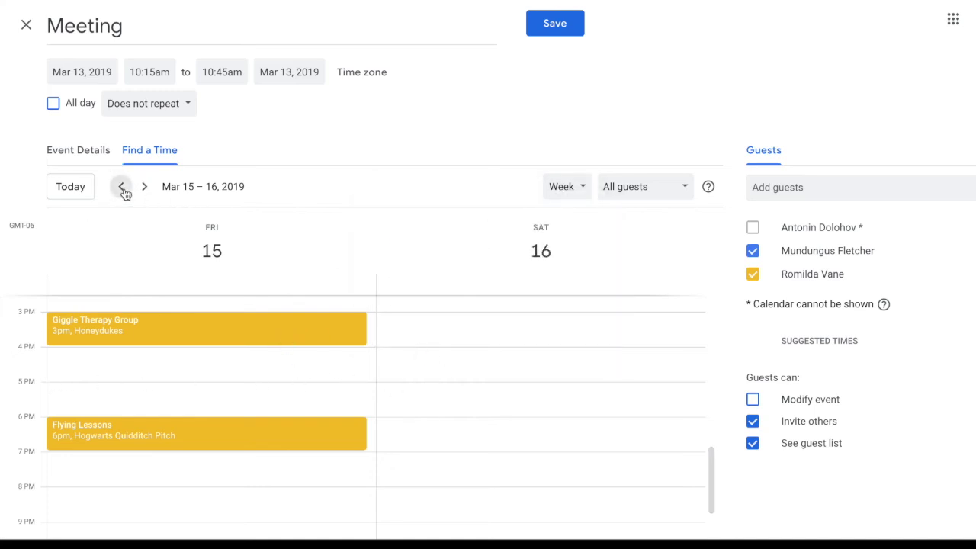
left_click(122, 188)
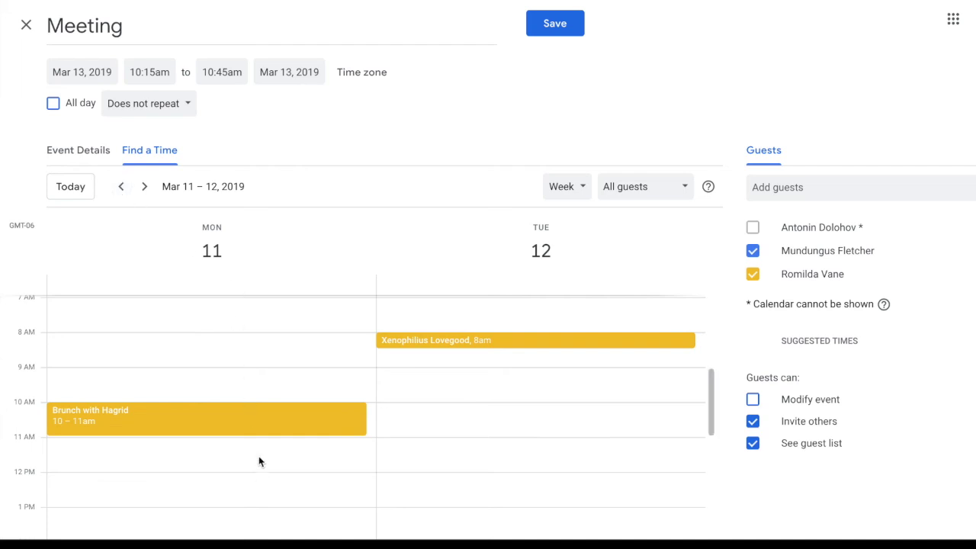
left_click(122, 188)
scroll(267, 330, "down", 2)
scroll(267, 331, "down", 4)
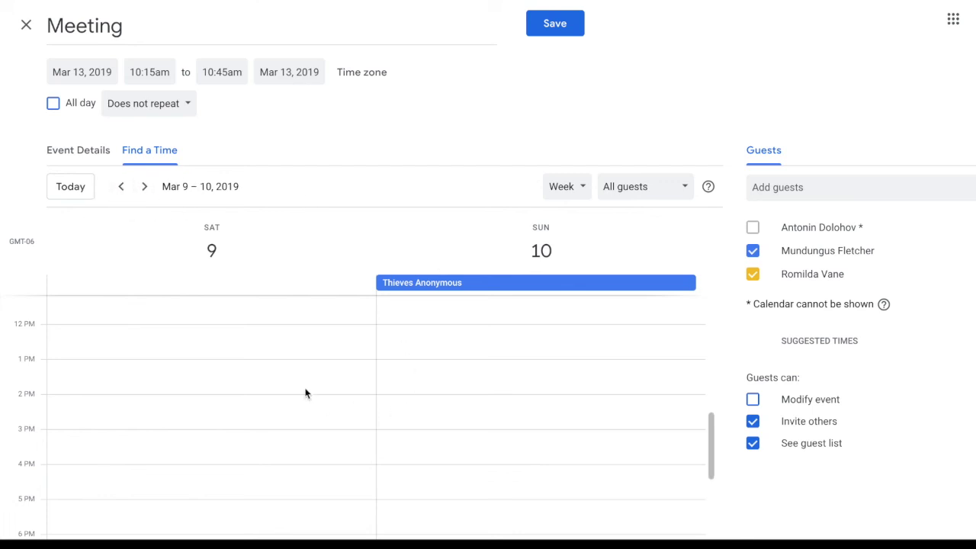
Step: Examine the guests' schedules from late morning to night on March 7 and 8, 2019
left_click(120, 188)
mouse_move(452, 452)
scroll(452, 447, "down", 4)
scroll(452, 446, "up", 5)
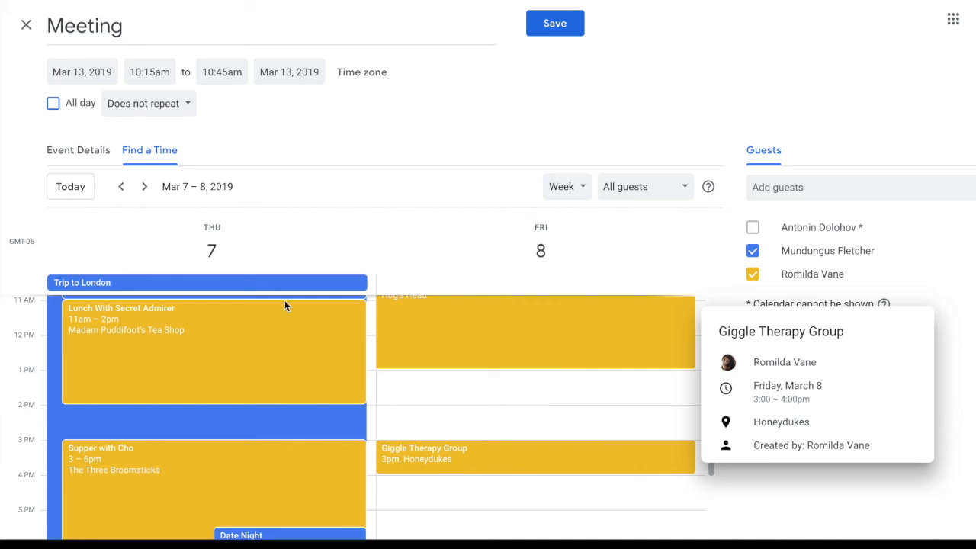
scroll(172, 454, "down", 6)
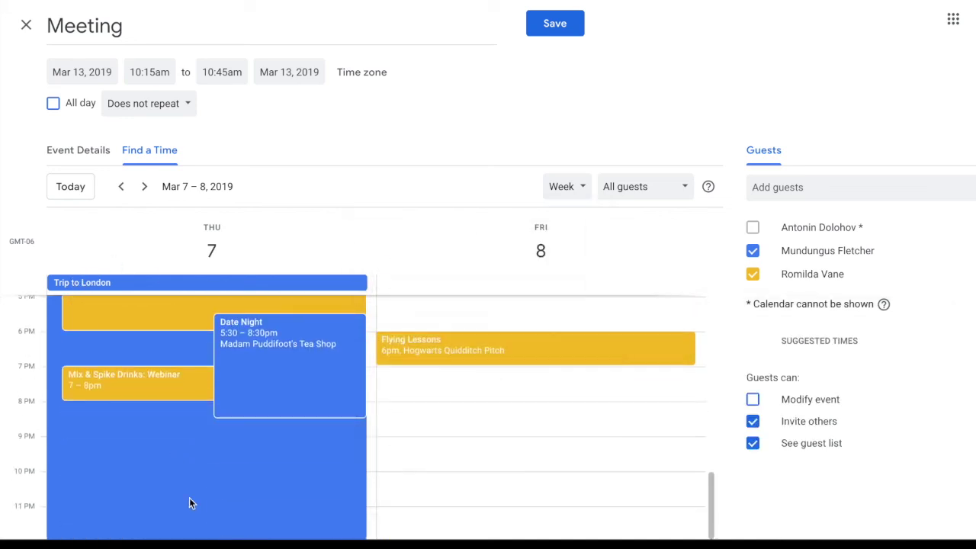
Step: Move the meeting to the free slot from 9:30am to 10:00am on March 5, 2019
left_click(120, 186)
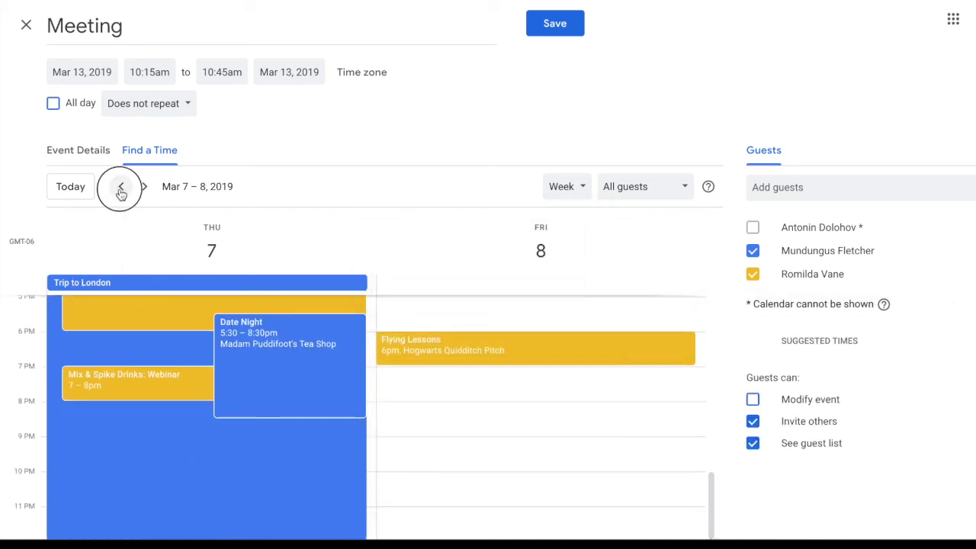
scroll(357, 424, "up", 2)
scroll(358, 424, "up", 8)
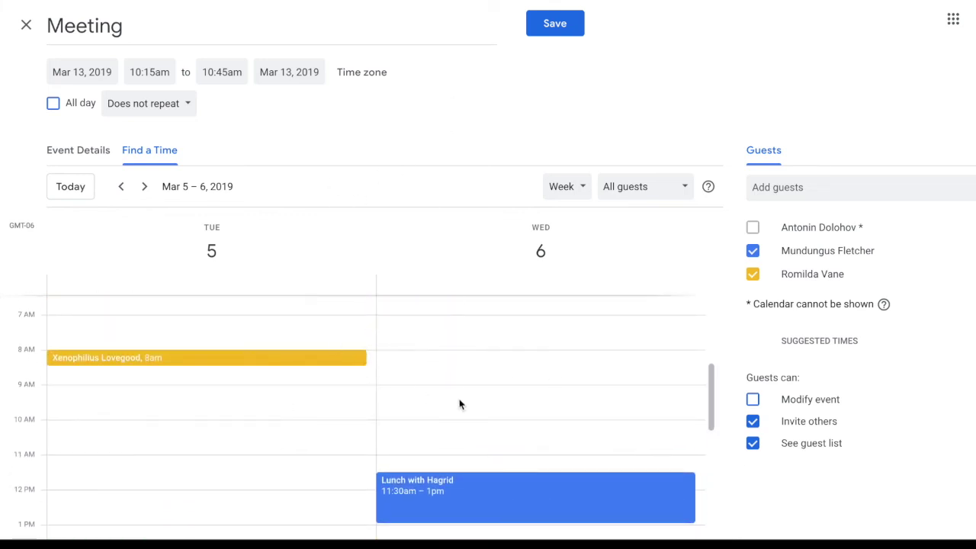
left_click(240, 414)
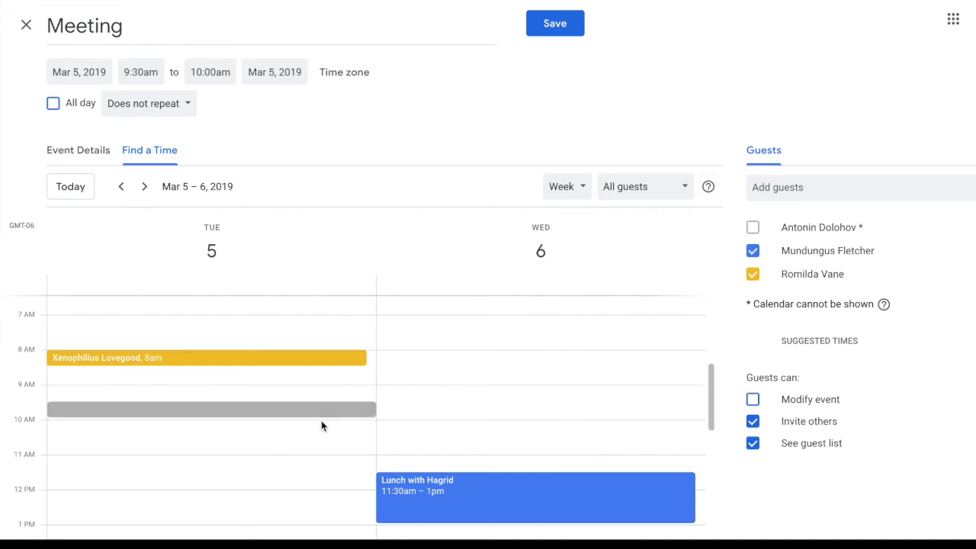
left_click_drag(311, 408, 112, 404)
left_click(109, 428)
left_click_drag(135, 425, 138, 405)
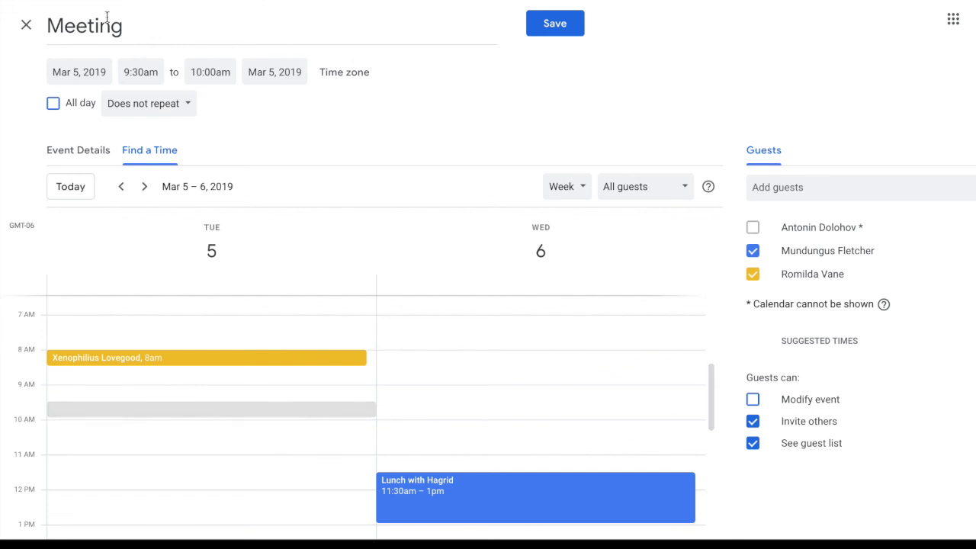
scroll(233, 334, "down", 5)
scroll(232, 334, "up", 2)
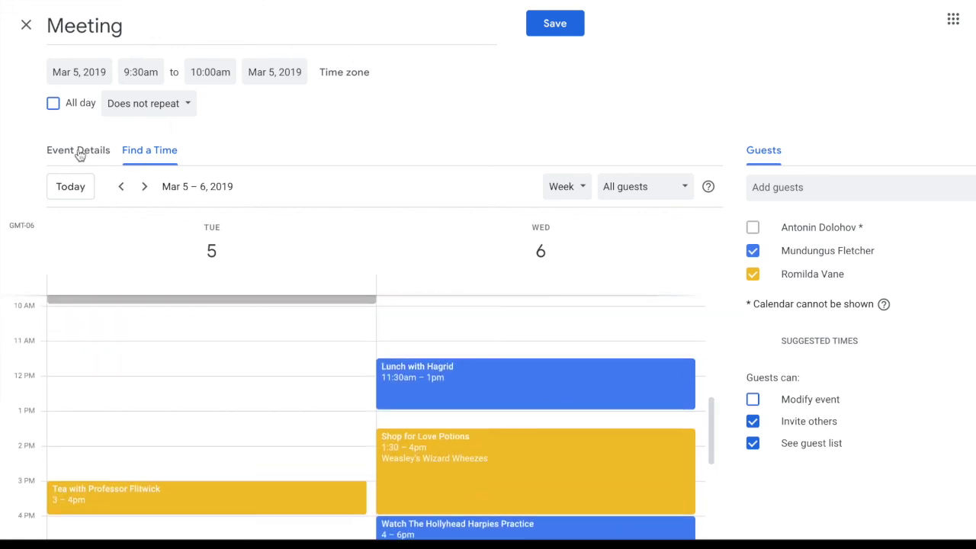
Step: Return to the event details and clear the first line of the meeting's description
left_click(82, 156)
left_click(103, 419)
left_click_drag(103, 419, 33, 425)
key("BackSpace")
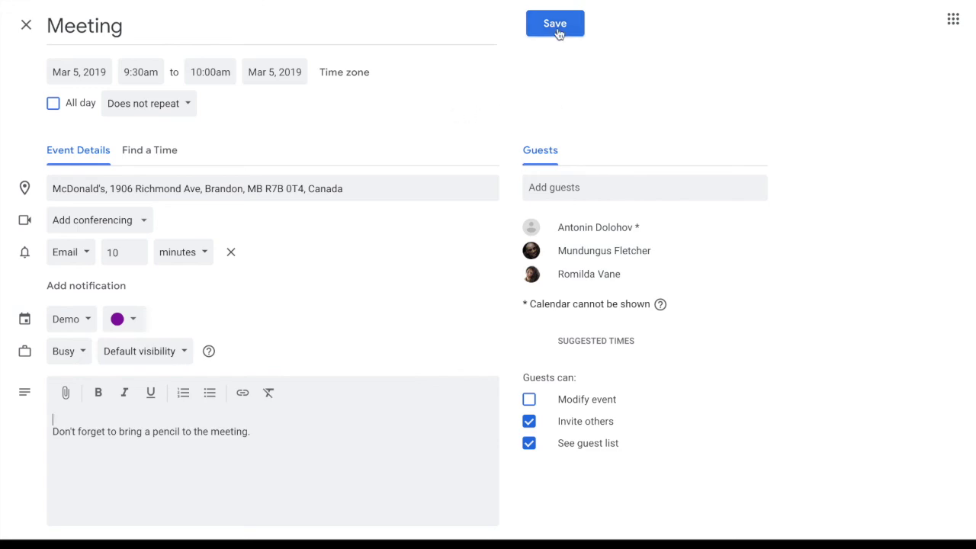
Step: Close the meeting, discarding its unsaved changes, and return to the month calendar
left_click(26, 28)
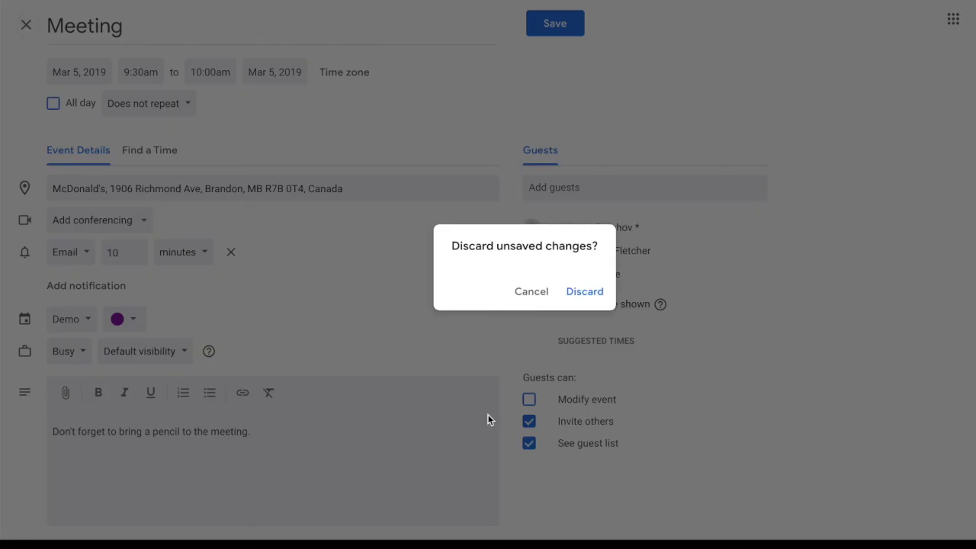
left_click(584, 302)
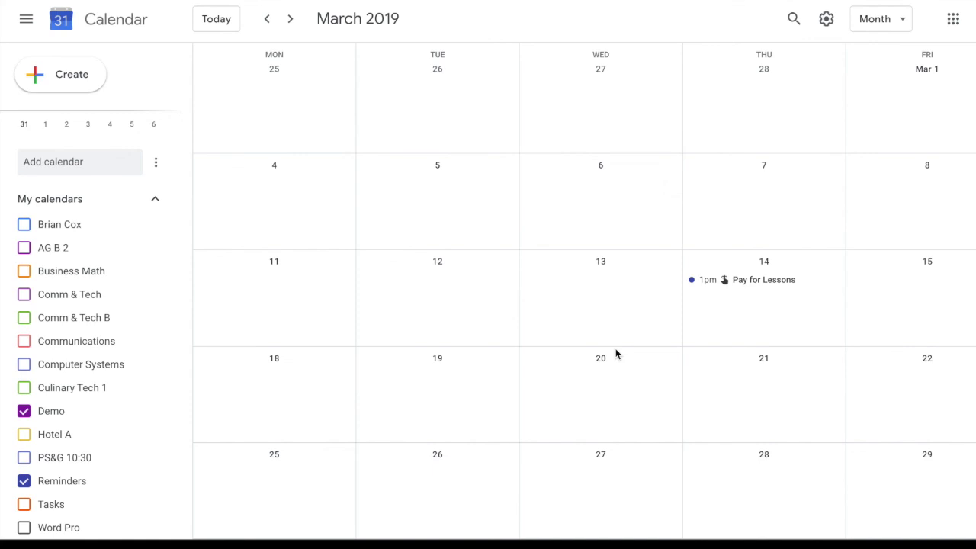
scroll(616, 354, "down", 2)
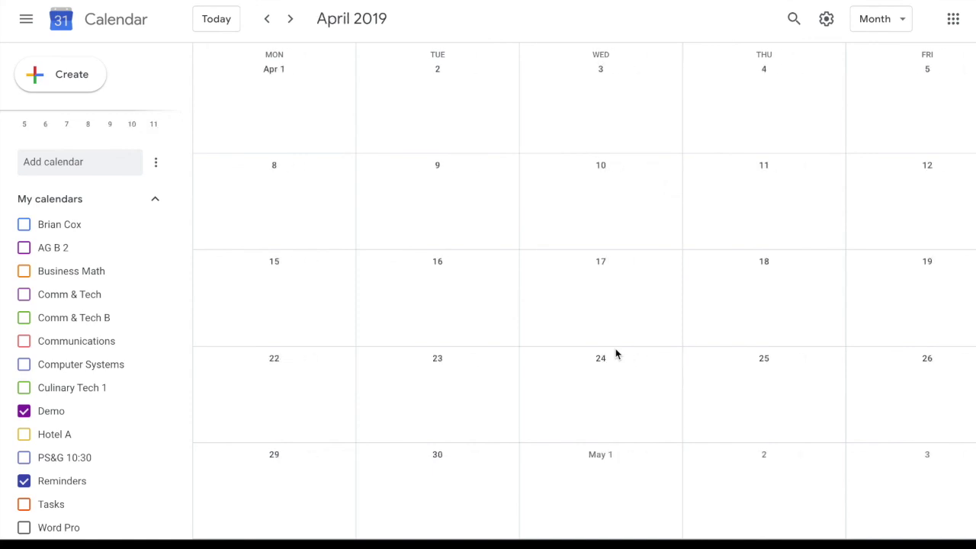
scroll(455, 324, "up", 2)
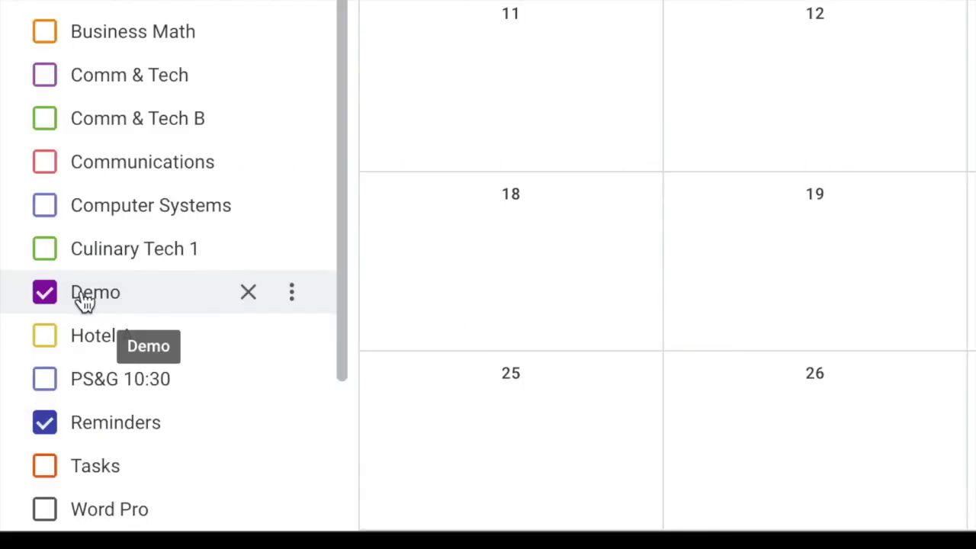
Step: Open the settings and sharing options of the Demo calendar
left_click(292, 292)
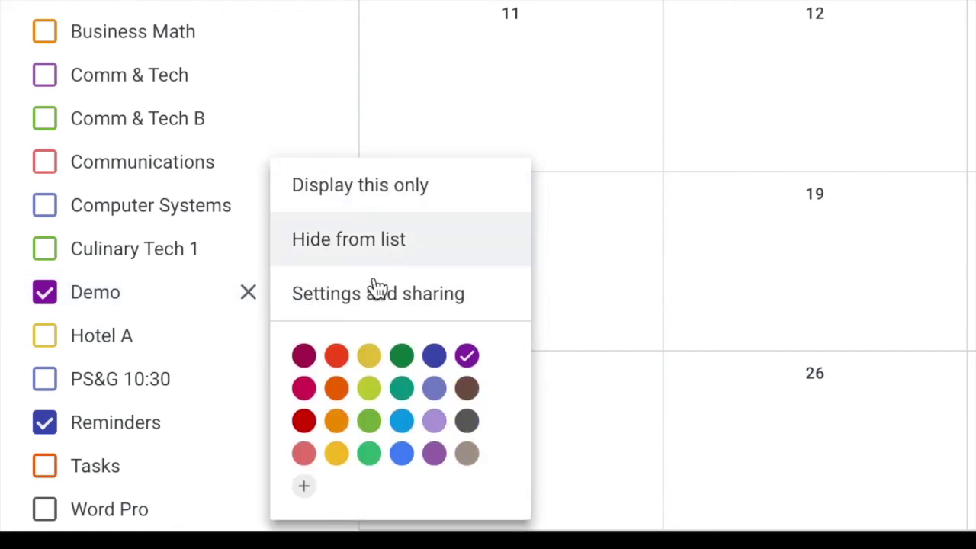
left_click(595, 211)
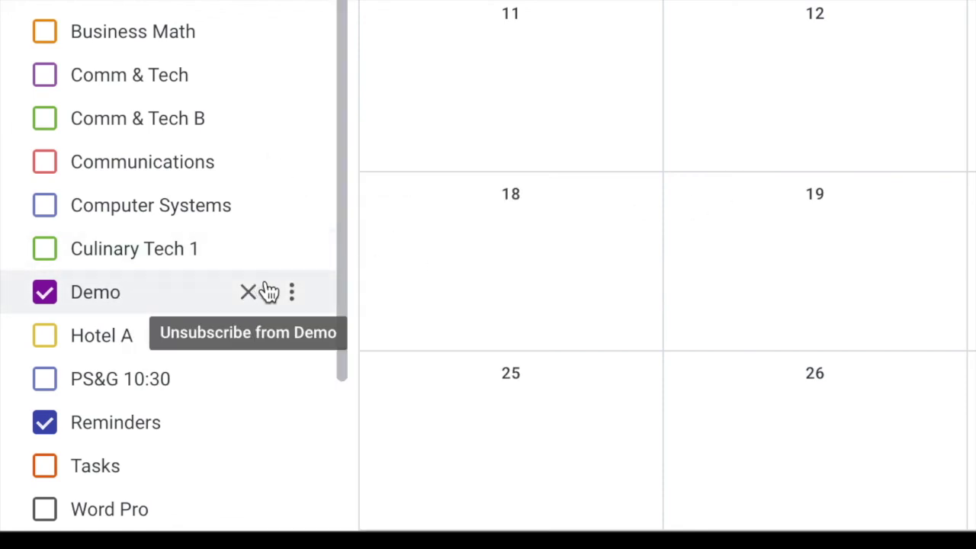
left_click(298, 296)
left_click(344, 307)
scroll(364, 286, "down", 5)
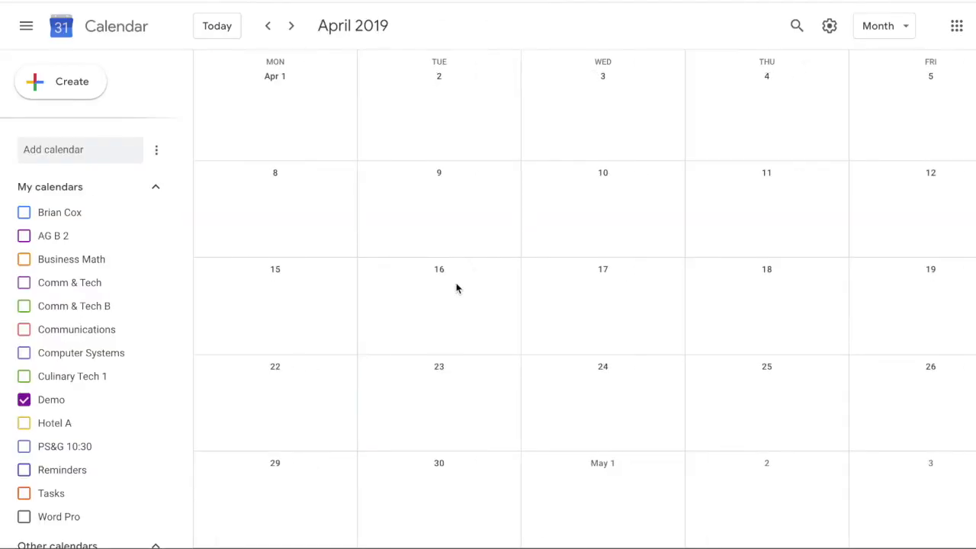
scroll(456, 288, "up", 2)
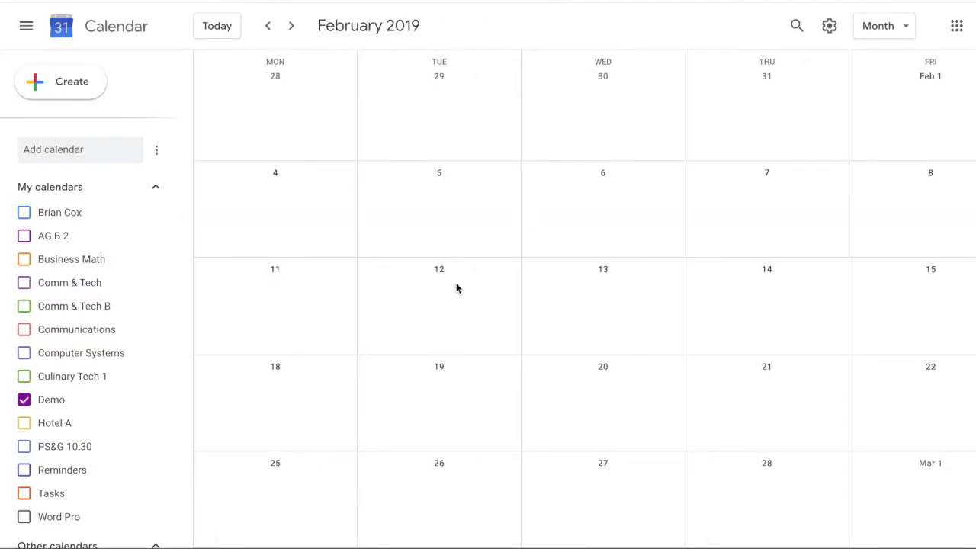